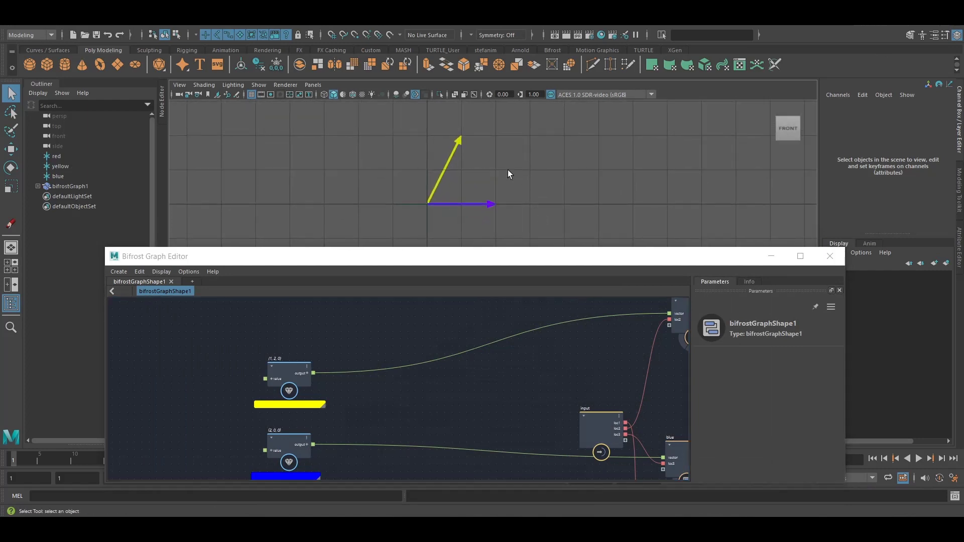
- Create an add node in the graph beside the (1, 2, 0) and (2, 0, 0) value nodes
mouse_move(508, 173)
middle_mouse_down("alt")
mouse_move(525, 174)
mouse_move(509, 171)
middle_mouse_up("alt")
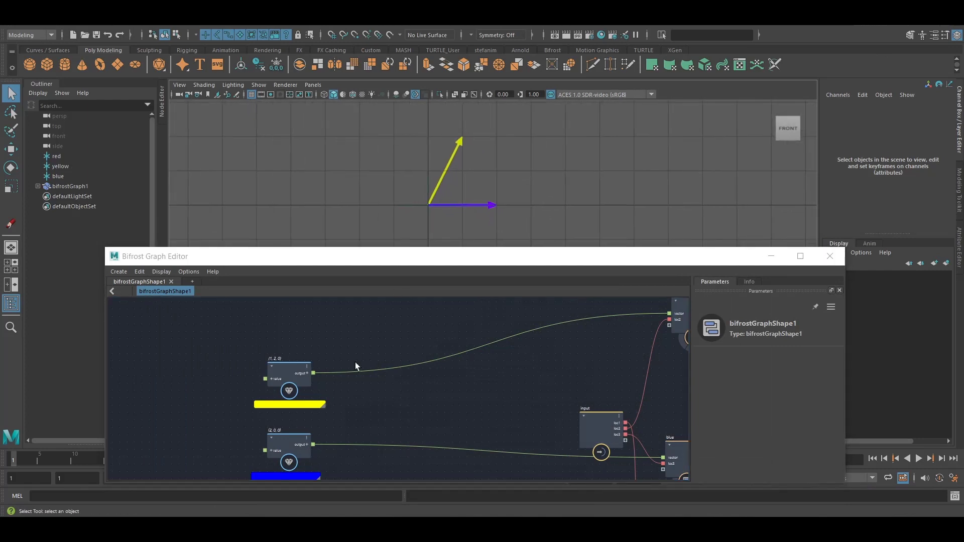
scroll(424, 377, "up", 5)
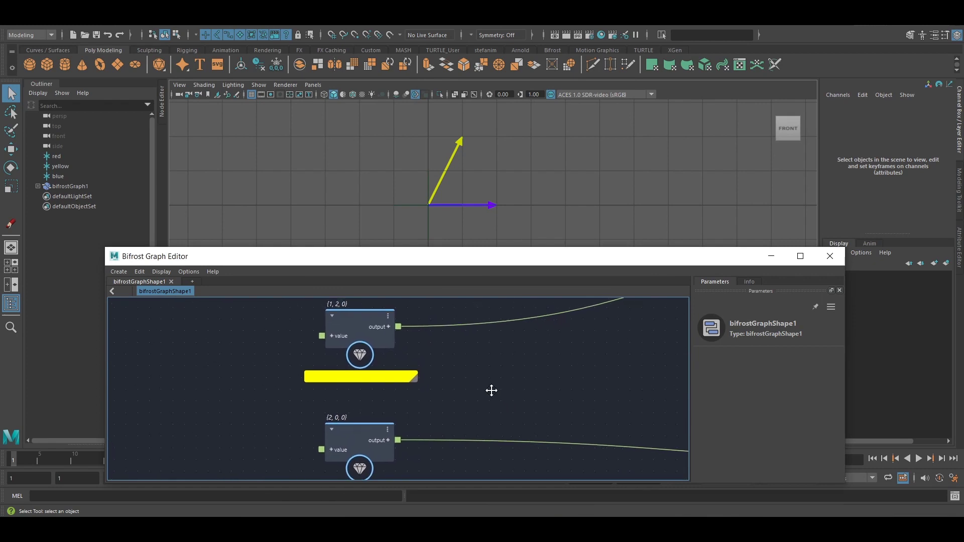
middle_click_drag(491, 389, 491, 396, "alt")
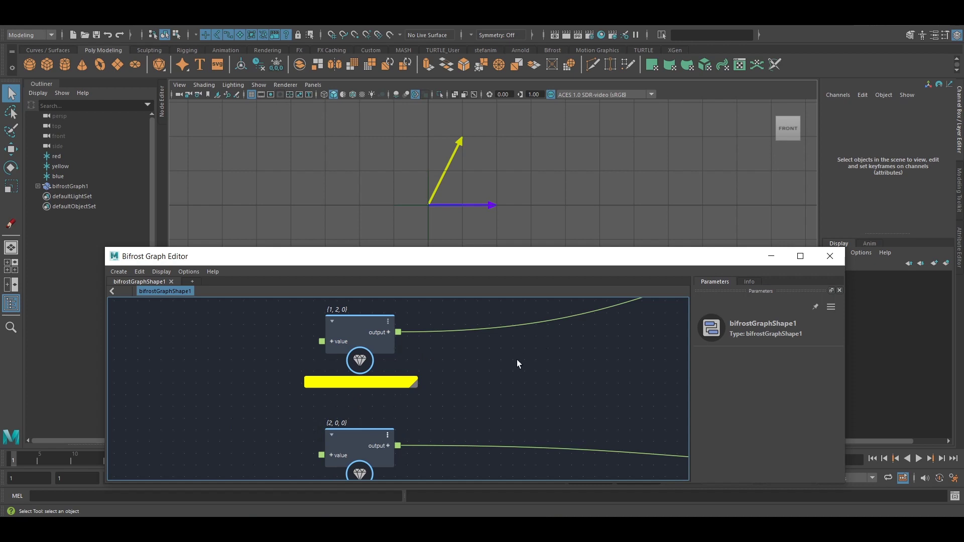
middle_click_drag(519, 364, 517, 364, "alt")
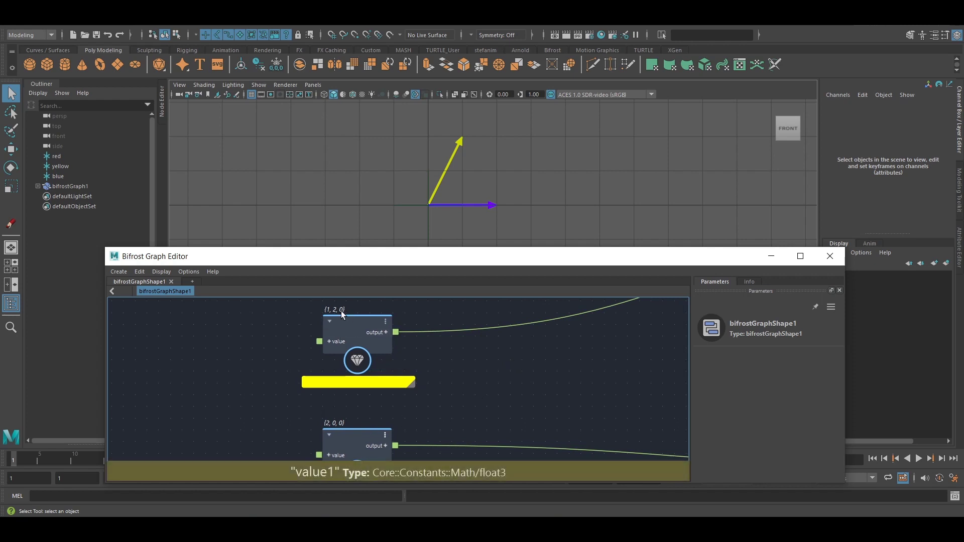
middle_click_drag(551, 362, 535, 359, "alt")
right_click_drag(535, 360, 529, 366, "alt")
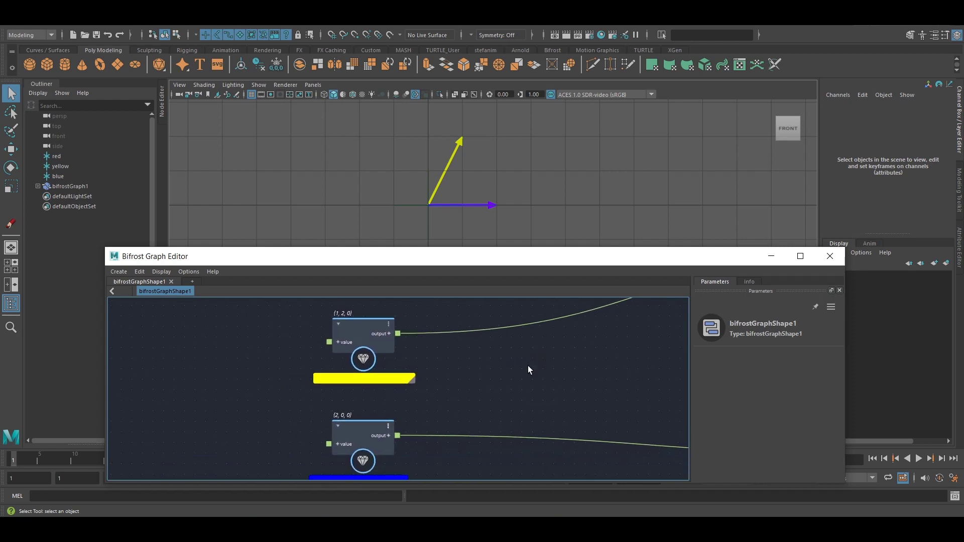
middle_click_drag(528, 366, 510, 365, "alt")
key("Tab")
type("add")
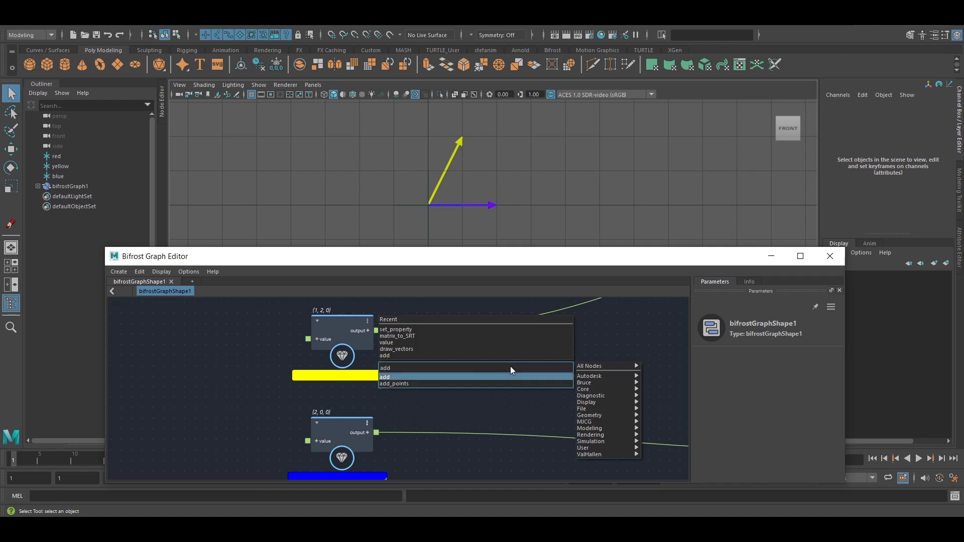
key("Return")
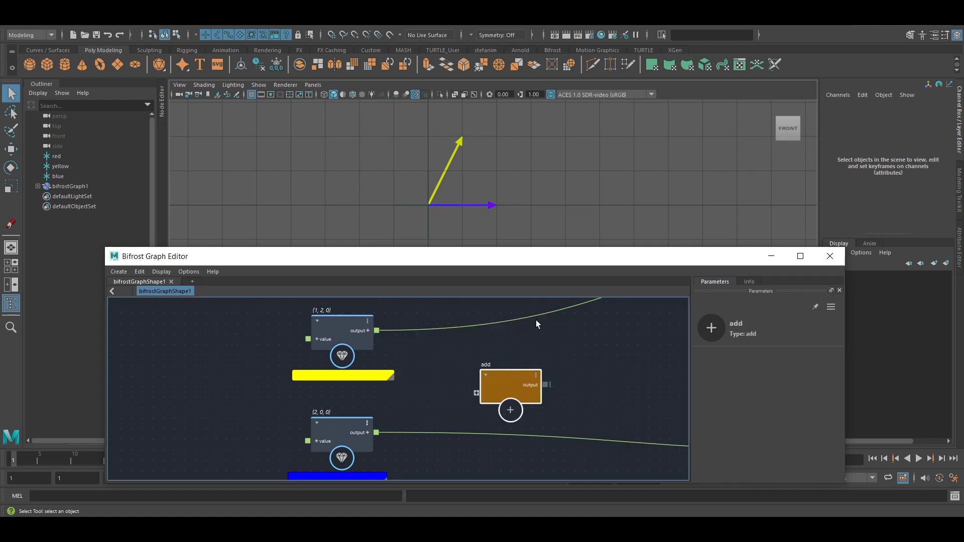
- Connect the outputs of the (1, 2, 0) and (2, 0, 0) value nodes to the add node's inputs
middle_click_drag(503, 344, 502, 342, "alt")
left_click_drag(484, 349, 479, 336)
mouse_move(478, 338)
middle_mouse_down("alt")
mouse_move(484, 357)
mouse_move(478, 350)
middle_mouse_up("alt")
left_click_drag(368, 316, 464, 365)
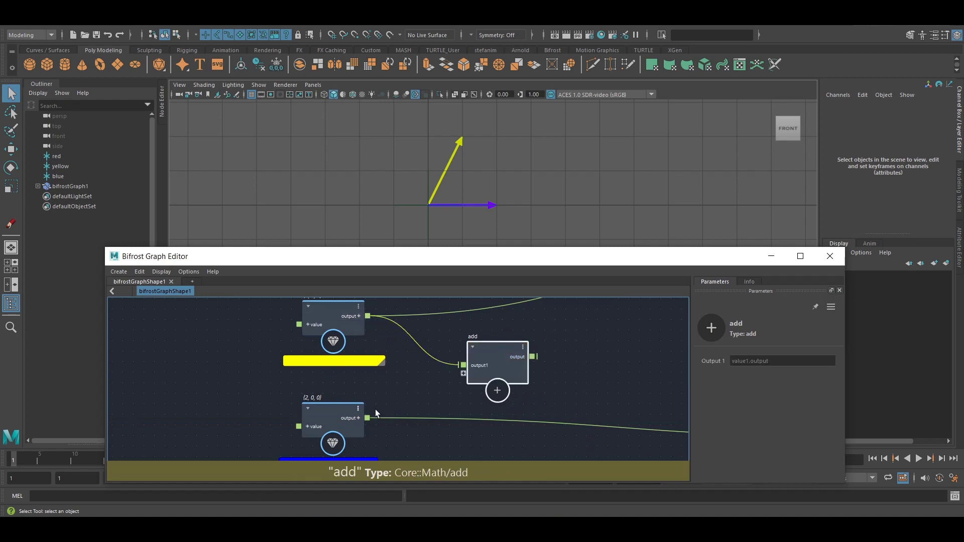
left_click_drag(367, 418, 464, 373)
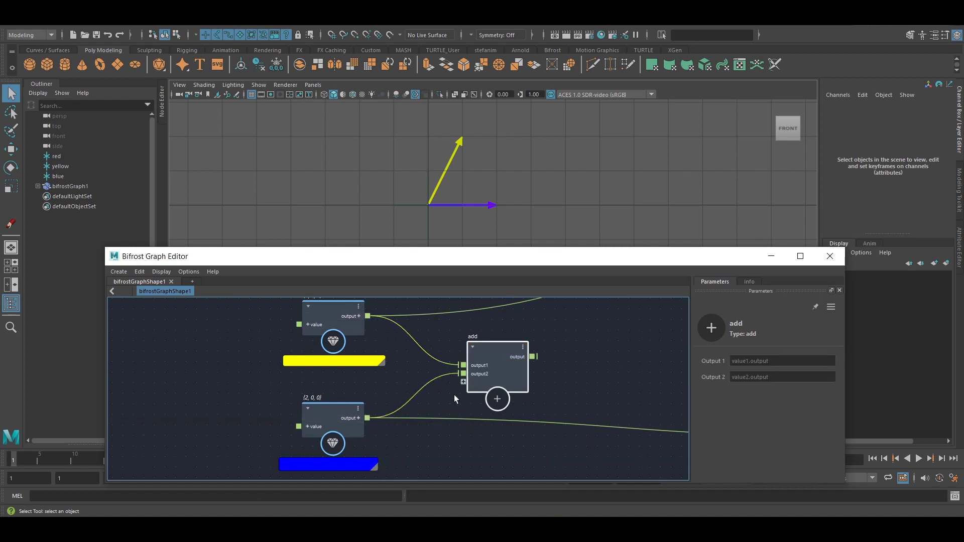
- Place the add node just above the red note and connect its output to the red node's vector input
middle_click_drag(454, 394, 425, 365)
scroll(397, 368, "down", 1)
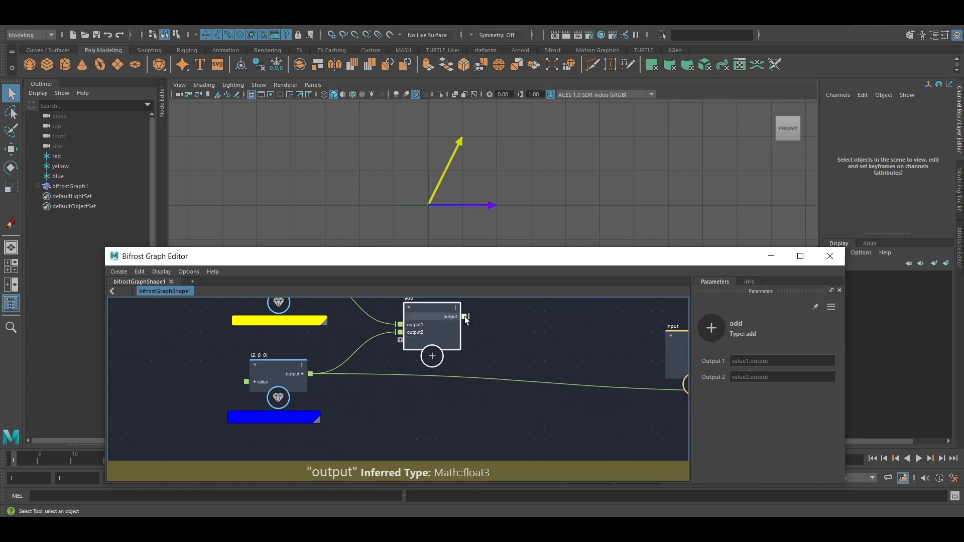
left_click_drag(440, 325, 441, 339)
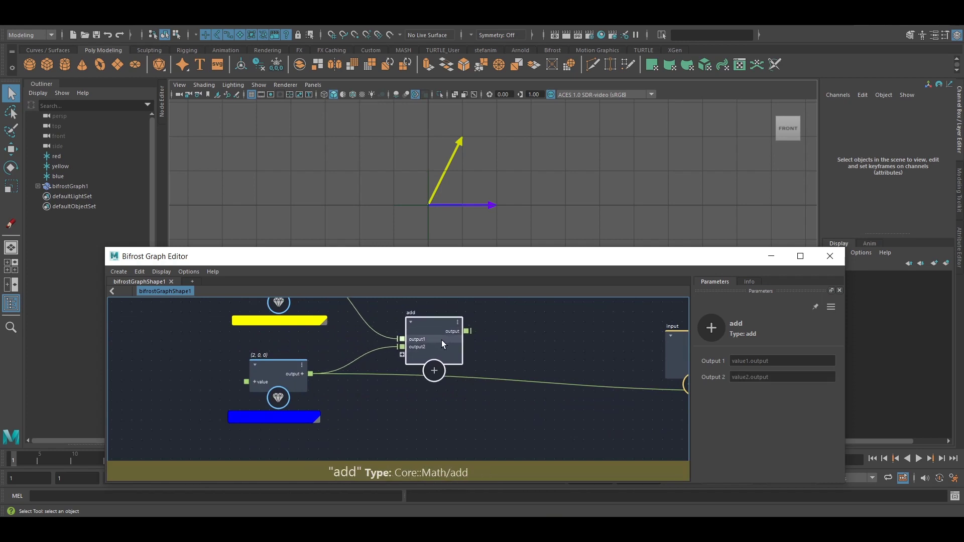
middle_click_drag(481, 352, 466, 320)
scroll(467, 329, "down", 1)
middle_click_drag(470, 373, 467, 403)
left_click_drag(426, 363, 420, 431)
middle_click_drag(419, 402, 417, 333)
left_click_drag(418, 345, 420, 364)
mouse_move(495, 374)
middle_mouse_down()
mouse_move(486, 402)
mouse_move(485, 369)
middle_mouse_up()
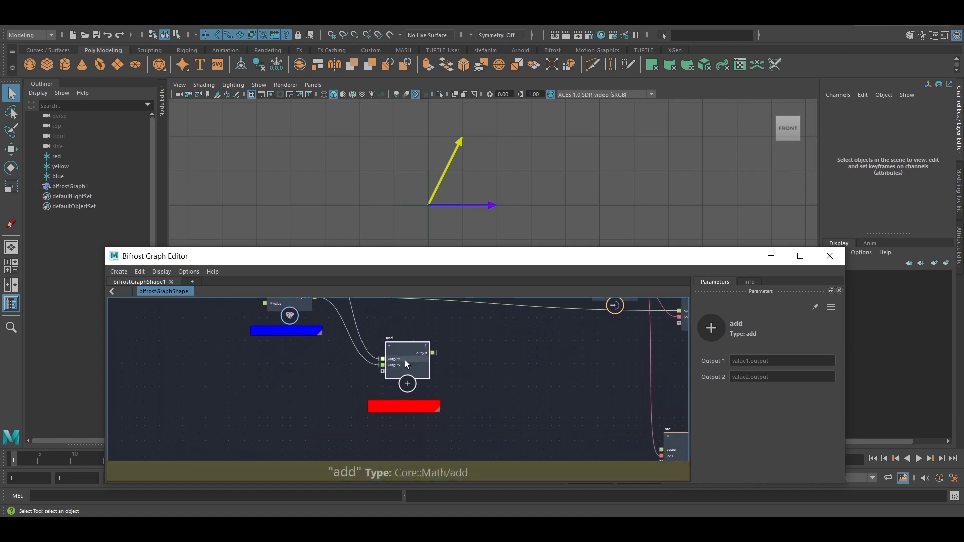
left_click_drag(404, 361, 405, 378)
middle_click_drag(503, 406, 476, 392)
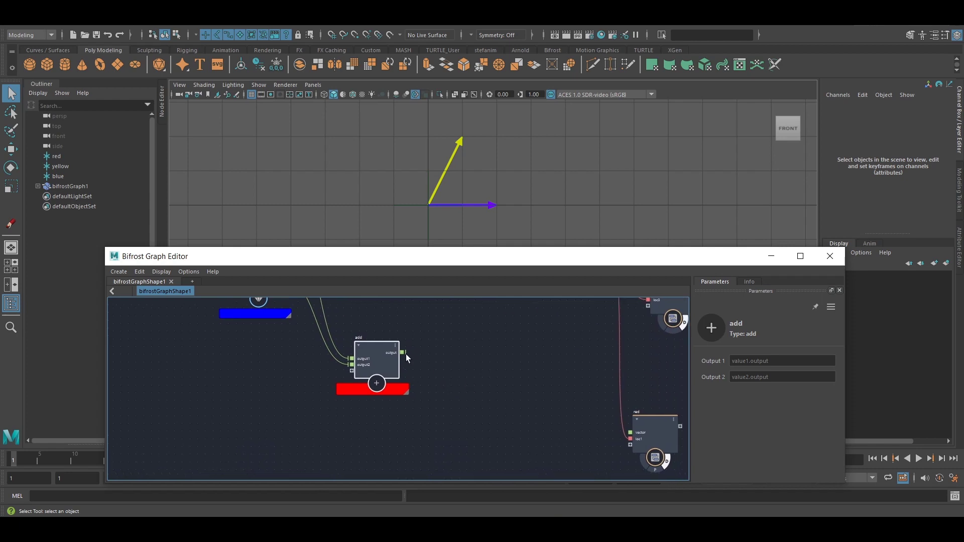
left_click_drag(404, 353, 630, 432)
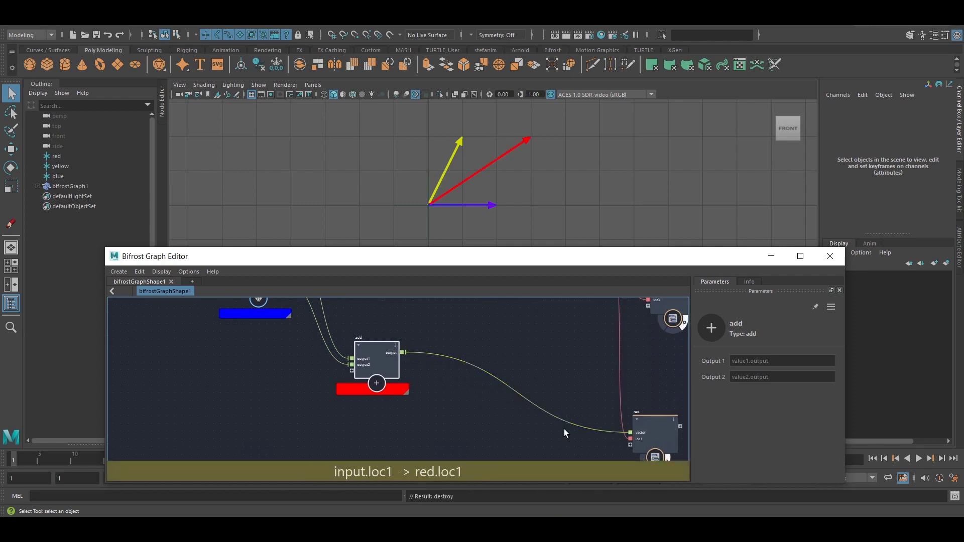
- Compare the yellow, blue and red arrows in the front view with the value and add nodes in the graph
middle_click_drag(624, 343, 538, 402)
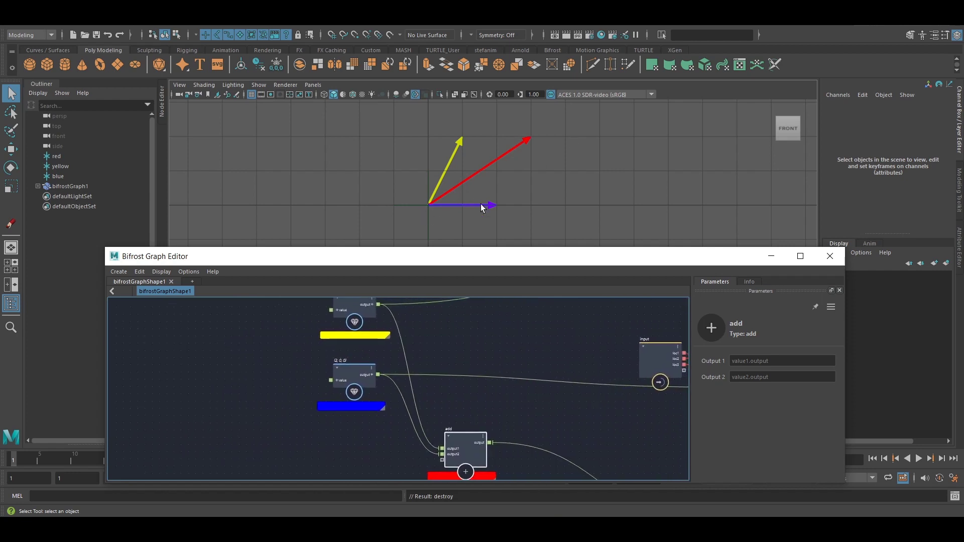
middle_click_drag(480, 165, 479, 174, "alt")
right_click_drag(507, 161, 580, 176, "alt")
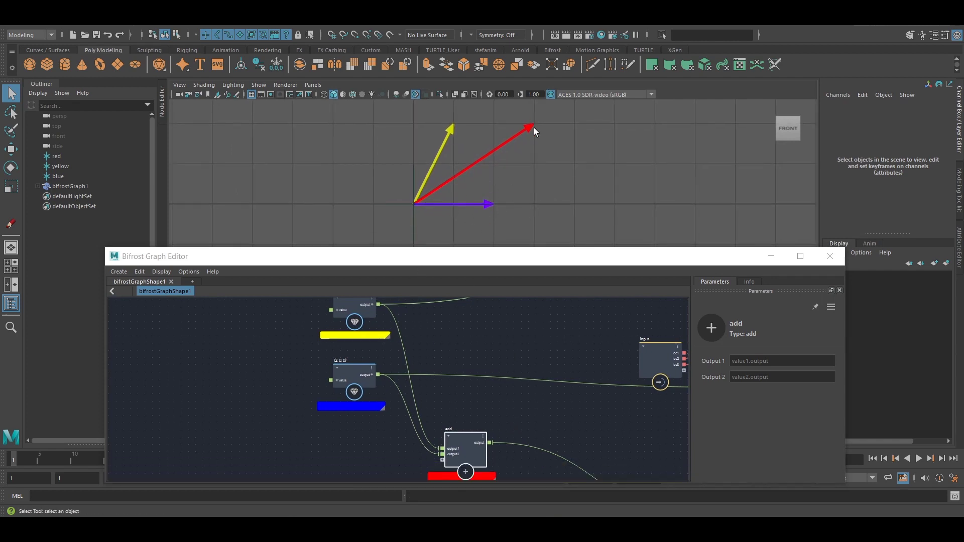
middle_click_drag(402, 355, 405, 365)
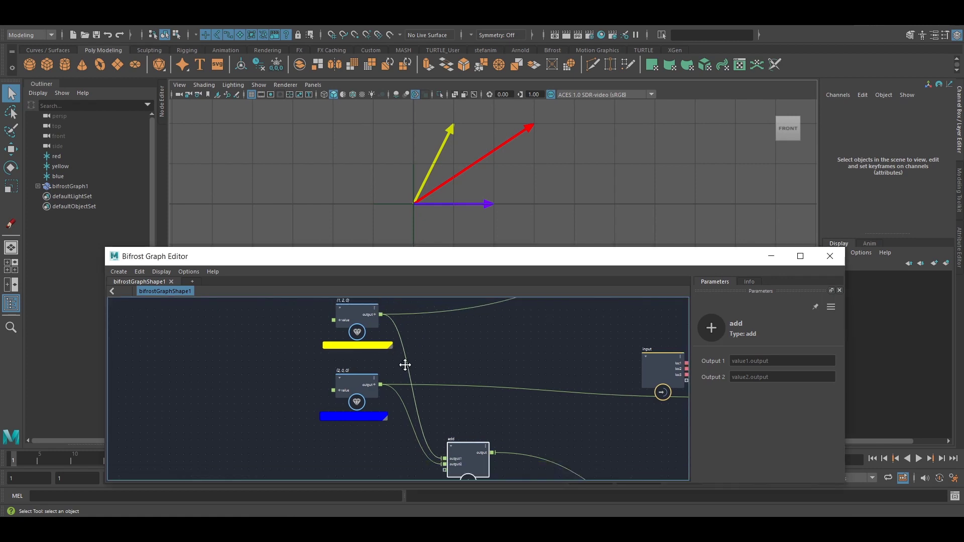
middle_click_drag(405, 365, 393, 366, "alt")
mouse_move(497, 211)
middle_mouse_down("alt")
mouse_move(505, 211)
mouse_move(488, 217)
middle_mouse_up("alt")
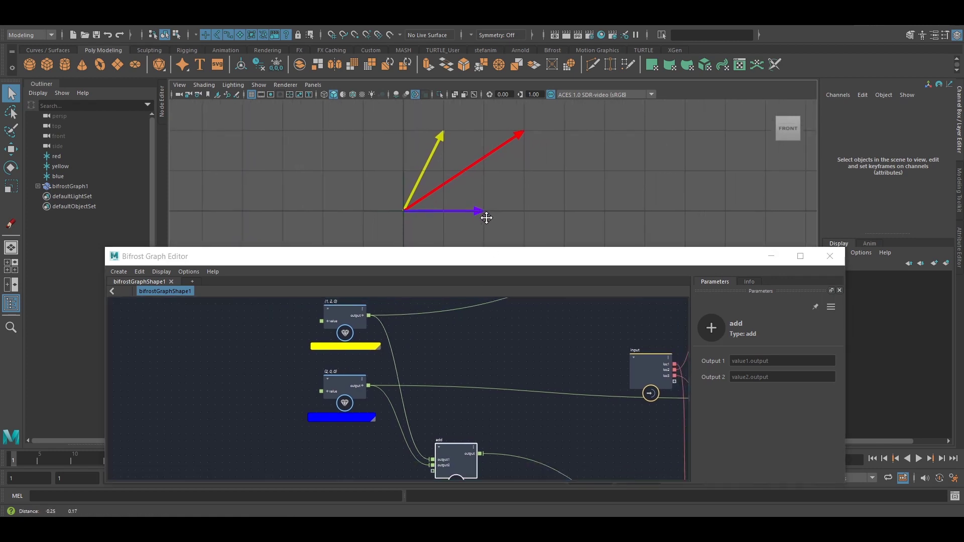
right_click_drag(488, 217, 520, 224, "alt")
middle_click_drag(520, 225, 517, 239, "alt")
middle_click_drag(500, 208, 490, 204, "alt")
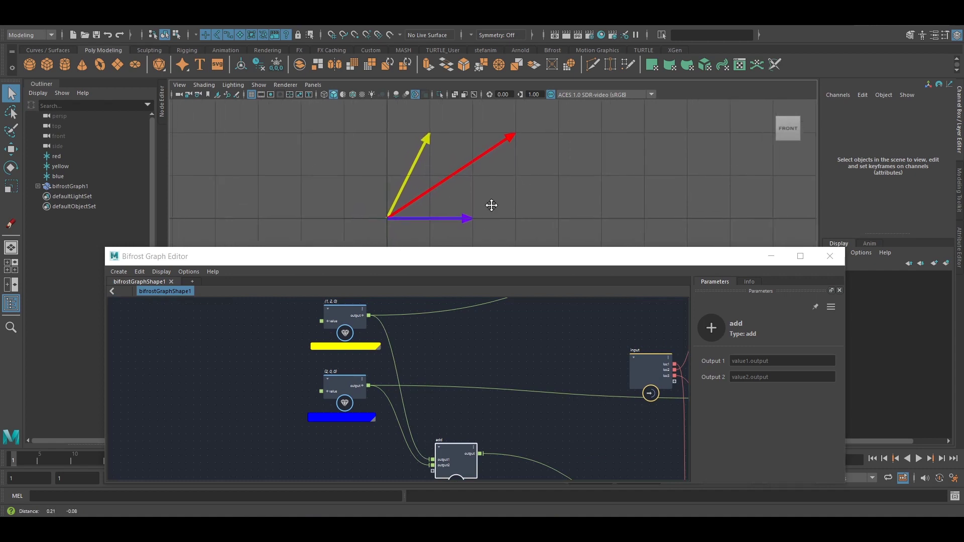
middle_click_drag(444, 367, 450, 354)
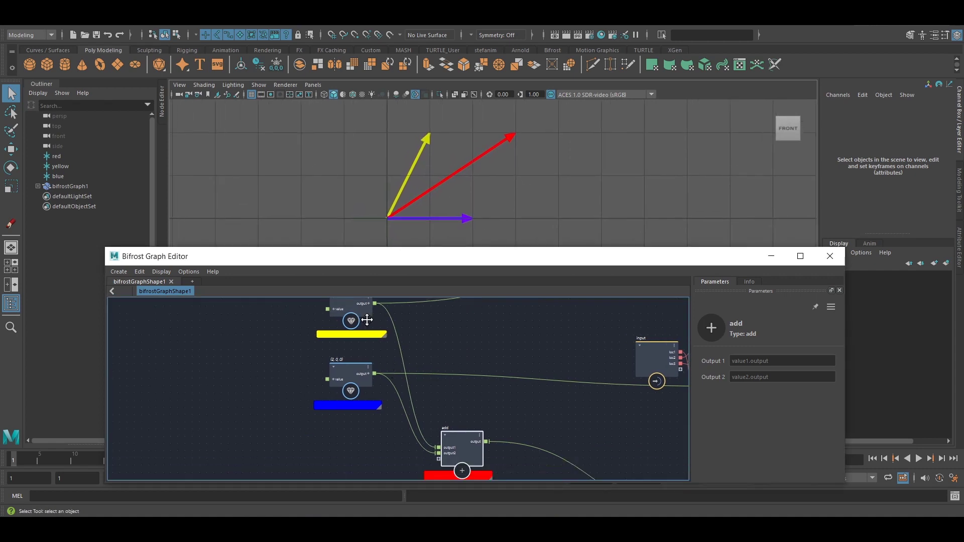
middle_click_drag(367, 320, 365, 336)
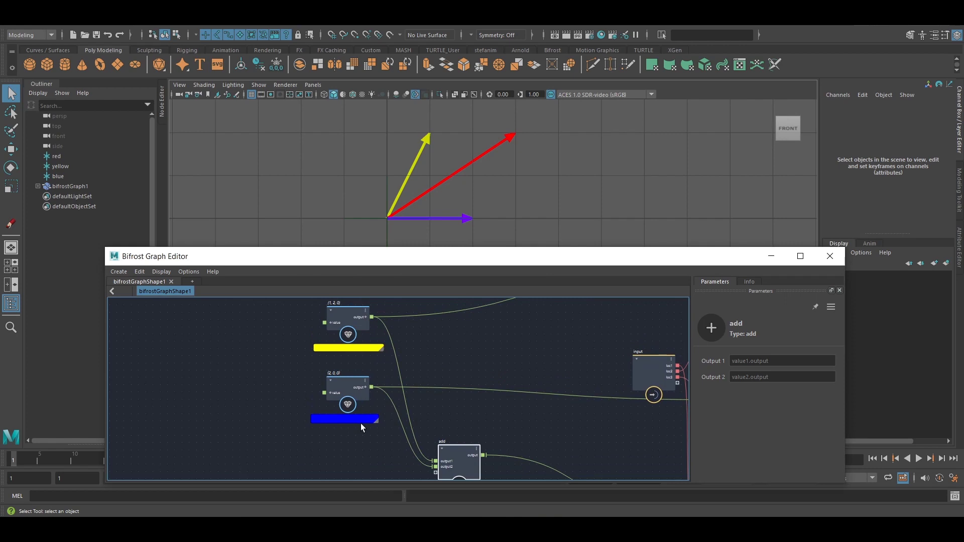
- Move the blue locator to the yellow arrow's tip at X 1, Y 2 and clear the selection
left_click(116, 176)
key("w")
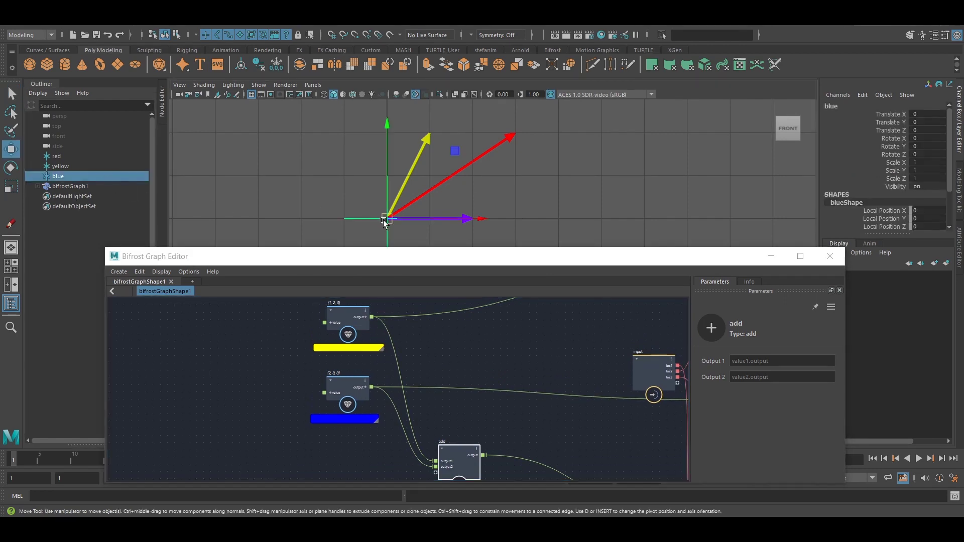
left_click_drag(388, 220, 430, 142)
key("q")
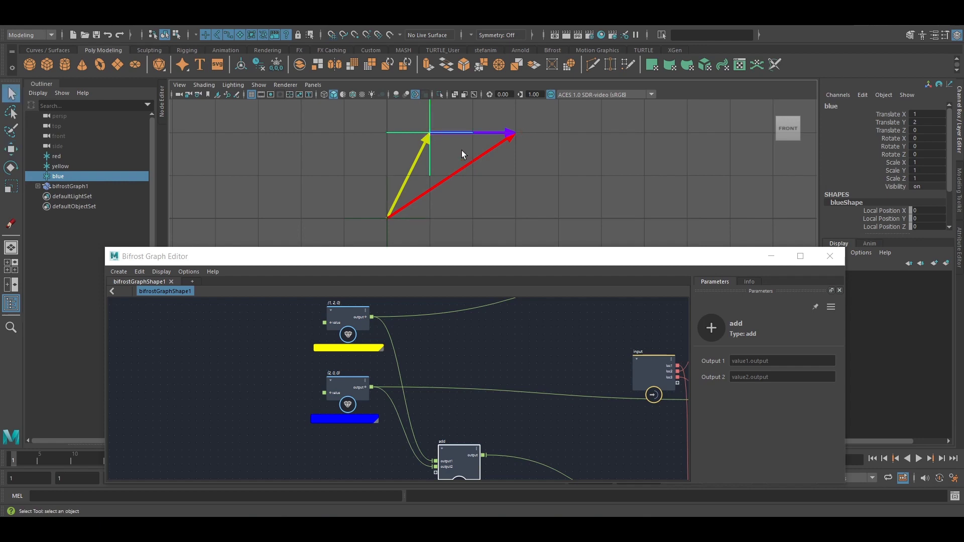
left_click(462, 149)
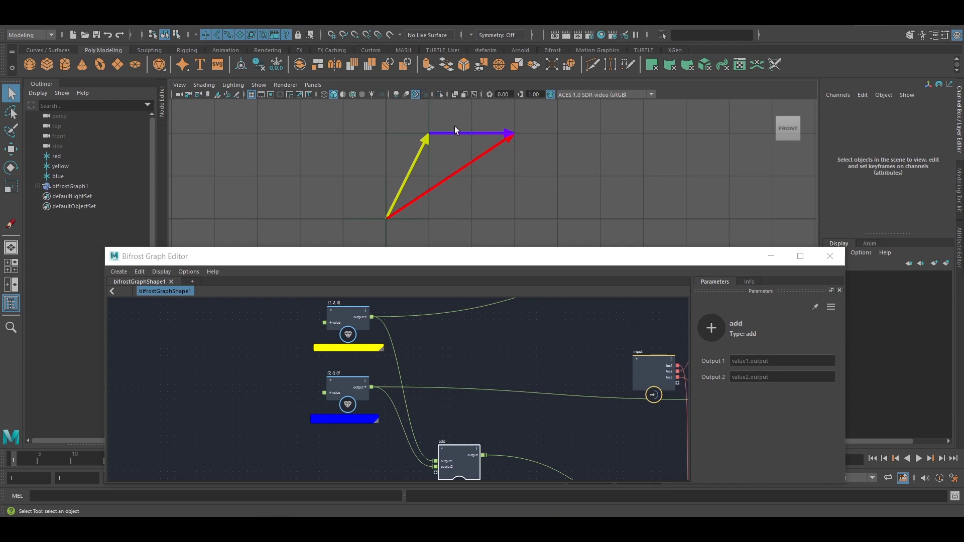
middle_click_drag(450, 202, 449, 200, "alt")
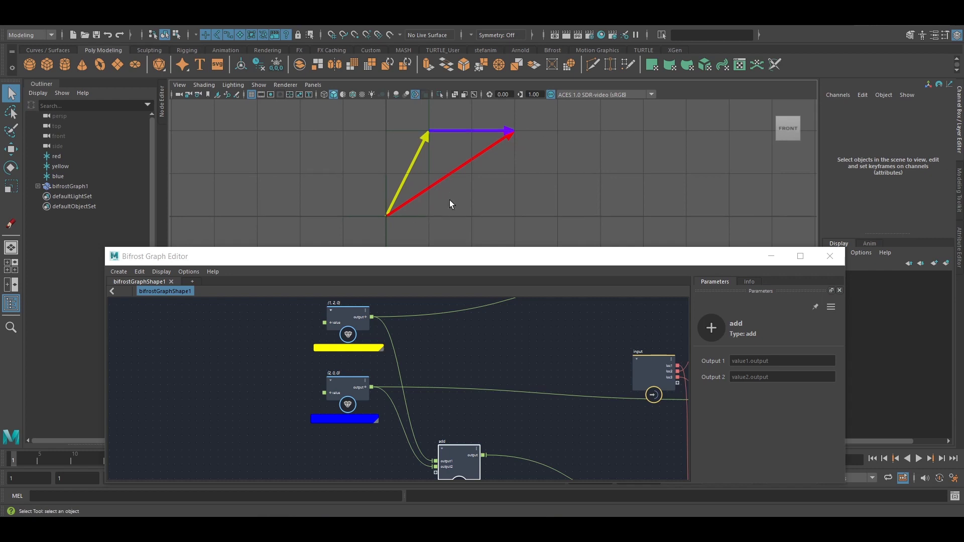
- Undo the blue locator's move and leave nothing selected
key("ctrl+z")
key("ctrl+z")
left_click(463, 200)
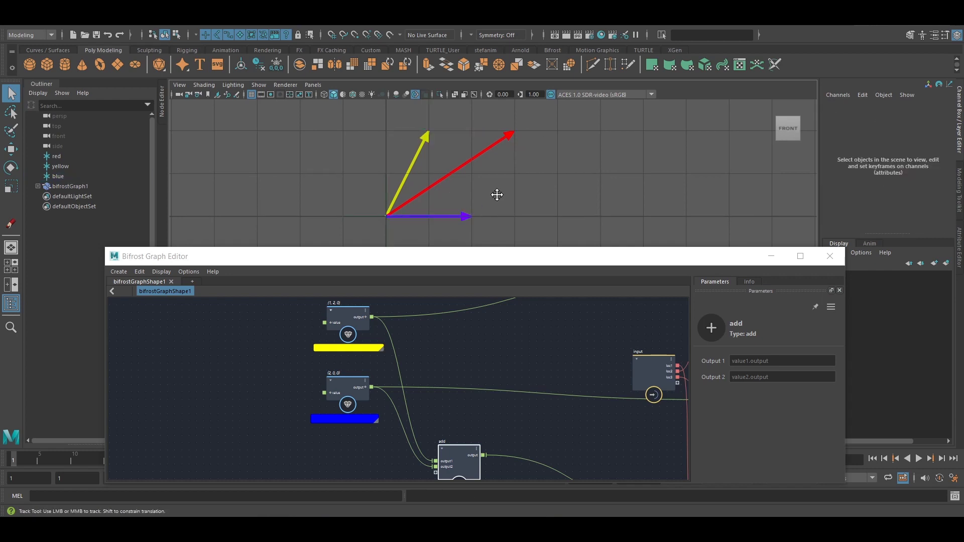
- Reorder the add node's inputs so output2 from the blue vector comes before output1
middle_click_drag(459, 451, 464, 418, "alt")
mouse_move(432, 423)
left_mouse_down()
mouse_move(428, 409)
mouse_move(416, 433)
mouse_move(442, 435)
left_mouse_up()
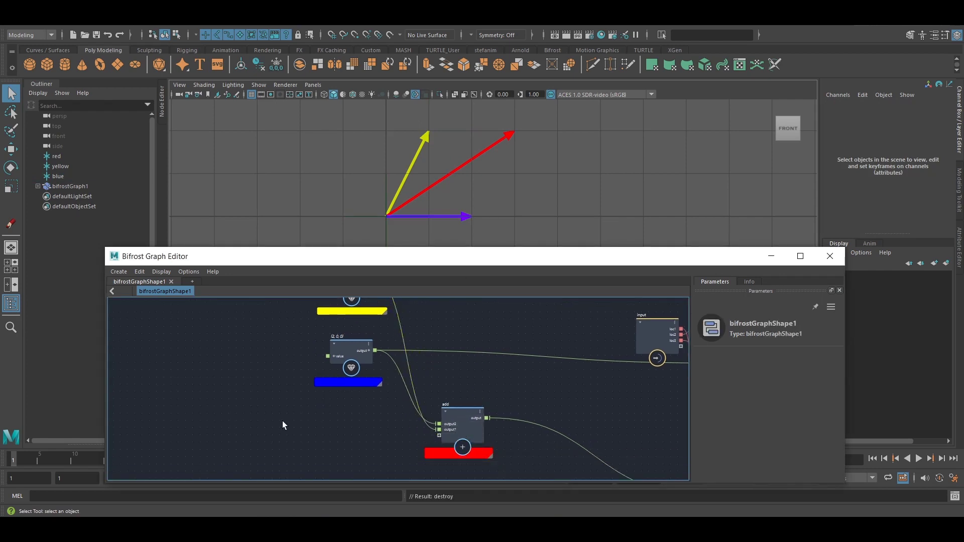
- Move the yellow locator to the blue arrow's tip at X 2, Y 0
left_click(82, 169)
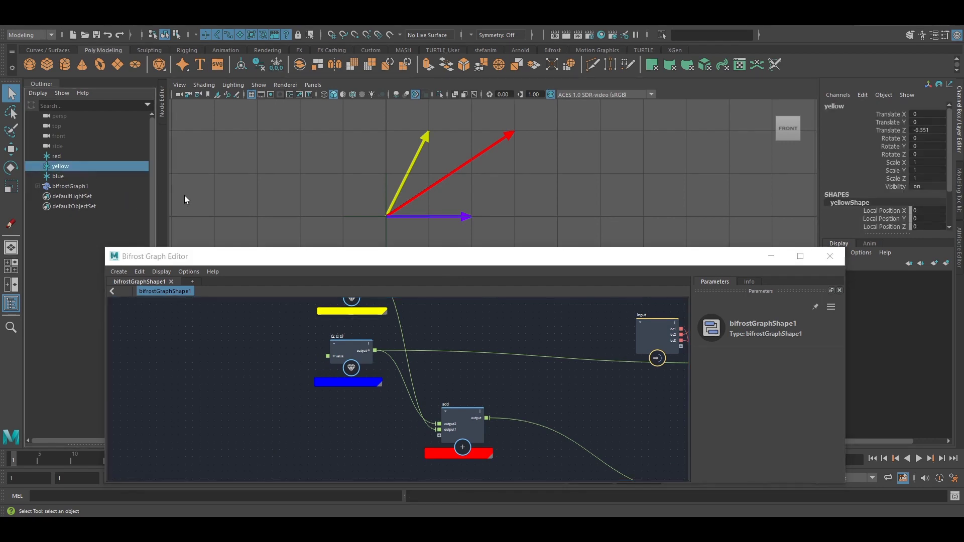
key("w")
left_click_drag(384, 216, 474, 206)
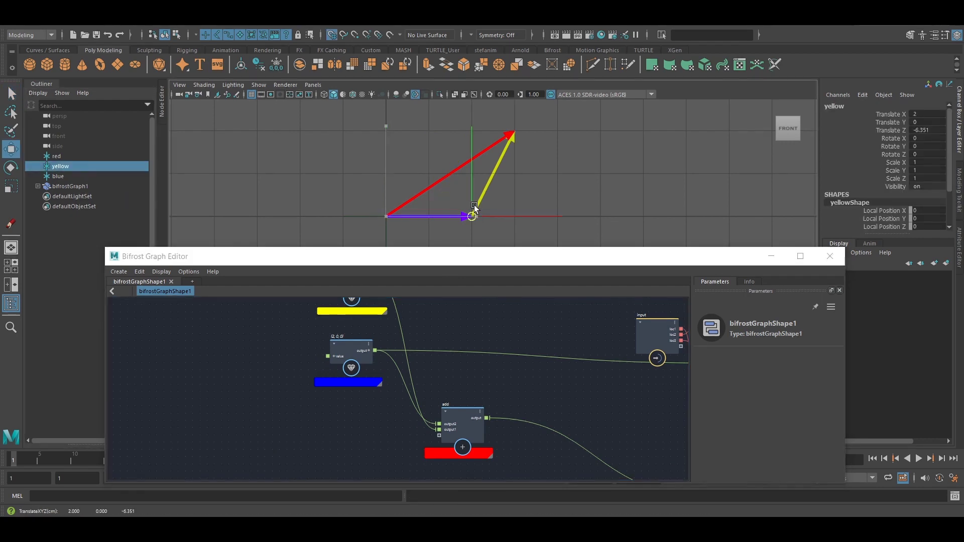
key("q")
right_click_drag(355, 213, 427, 233, "alt")
middle_click_drag(466, 205, 477, 219, "alt")
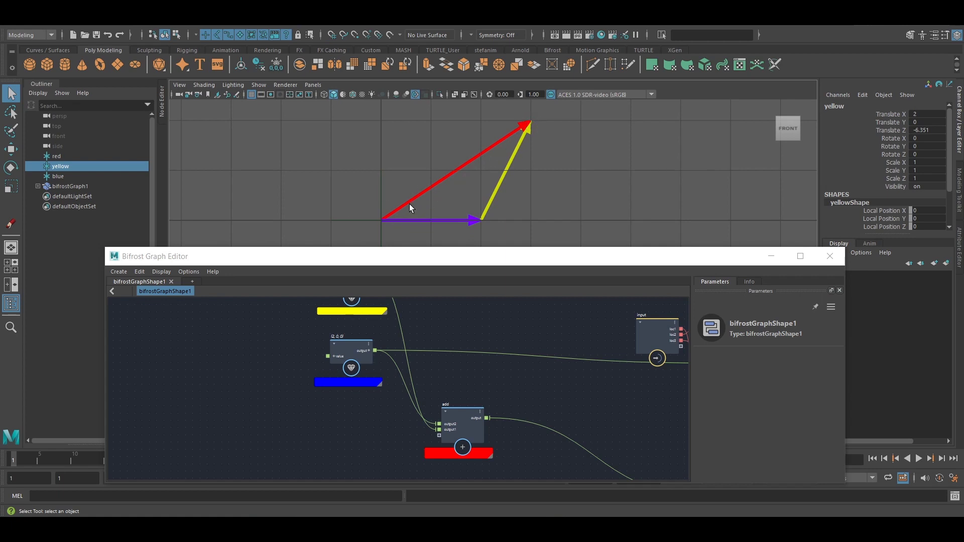
middle_click_drag(408, 204, 424, 200, "alt")
- Nudge the add node slightly above the red note in the graph
middle_click_drag(432, 333, 407, 327)
scroll(445, 350, "down", 3)
middle_click_drag(433, 381, 433, 367, "alt")
right_click_drag(432, 367, 456, 390, "alt")
mouse_move(427, 407)
left_mouse_down()
mouse_move(424, 370)
mouse_move(419, 392)
left_mouse_up()
middle_click_drag(440, 356, 455, 370, "alt")
middle_click_drag(417, 306, 400, 304, "alt")
middle_click_drag(438, 345, 421, 344, "alt")
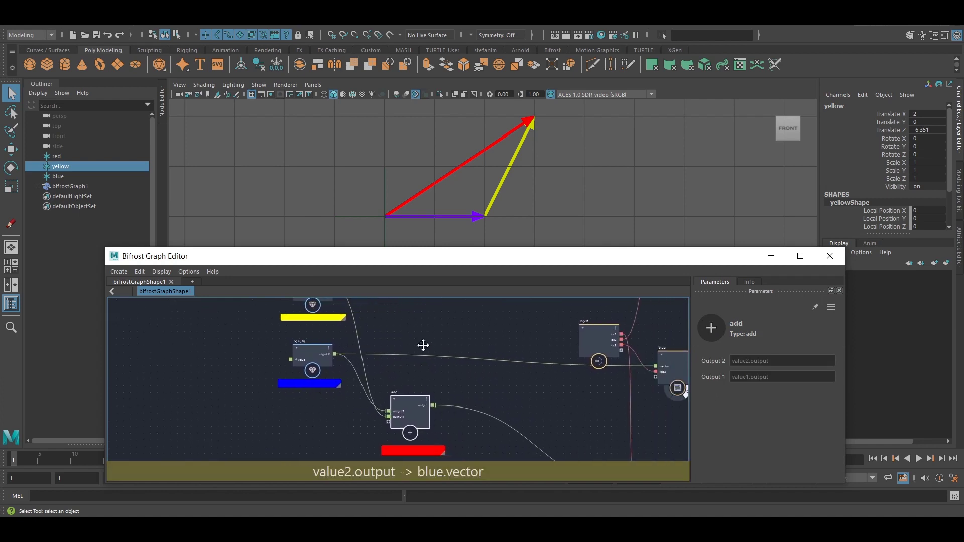
mouse_move(425, 396)
middle_mouse_down("alt")
mouse_move(454, 394)
mouse_move(434, 393)
middle_mouse_up("alt")
left_click_drag(430, 405, 435, 411)
middle_click_drag(448, 374, 415, 377)
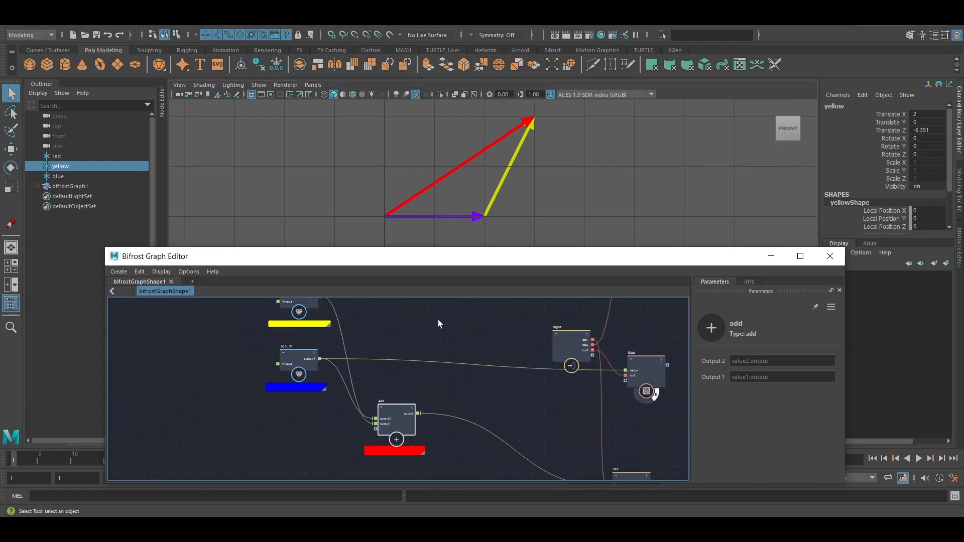
- Undo the add node nudges and the yellow locator's move, and leave nothing selected in the viewport
middle_click_drag(448, 209, 453, 215, "alt")
right_click_drag(454, 216, 418, 200, "alt")
middle_click_drag(418, 200, 416, 184, "alt")
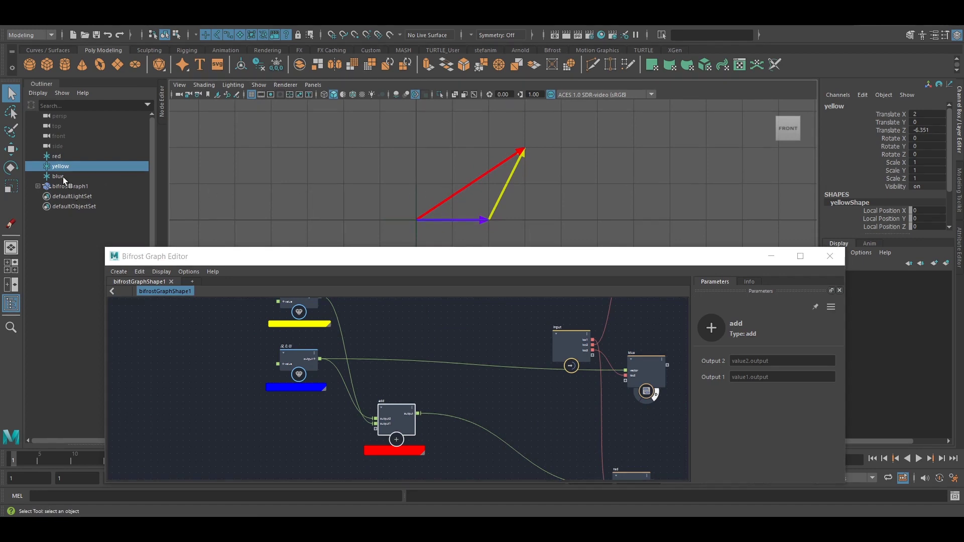
left_click(460, 211)
key("w")
key("q")
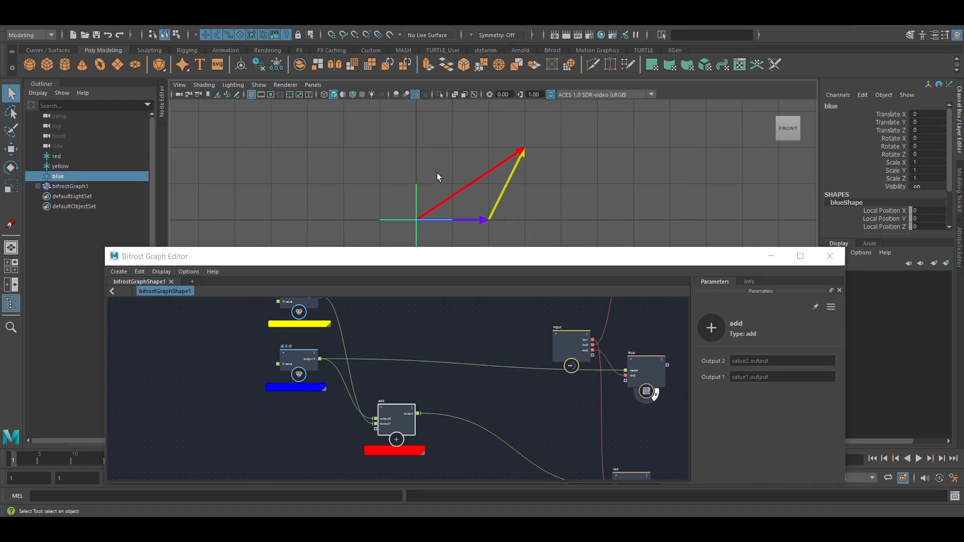
key("ctrl+z")
key("ctrl+z")
key("ctrl+z")
key("ctrl+z")
key("ctrl+z")
left_click(434, 162)
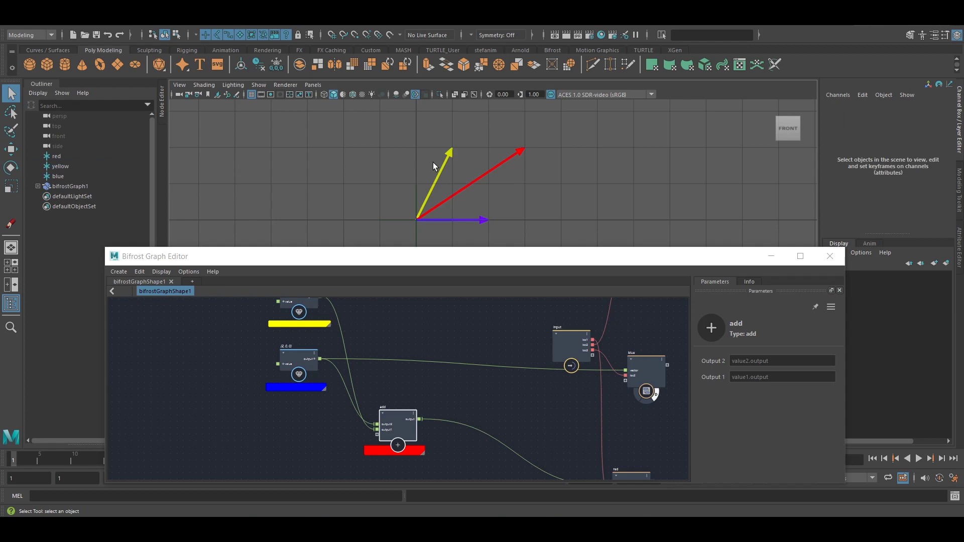
- Set the blue vector's value node to -1, 2, 0
middle_click_drag(441, 213, 435, 206, "alt")
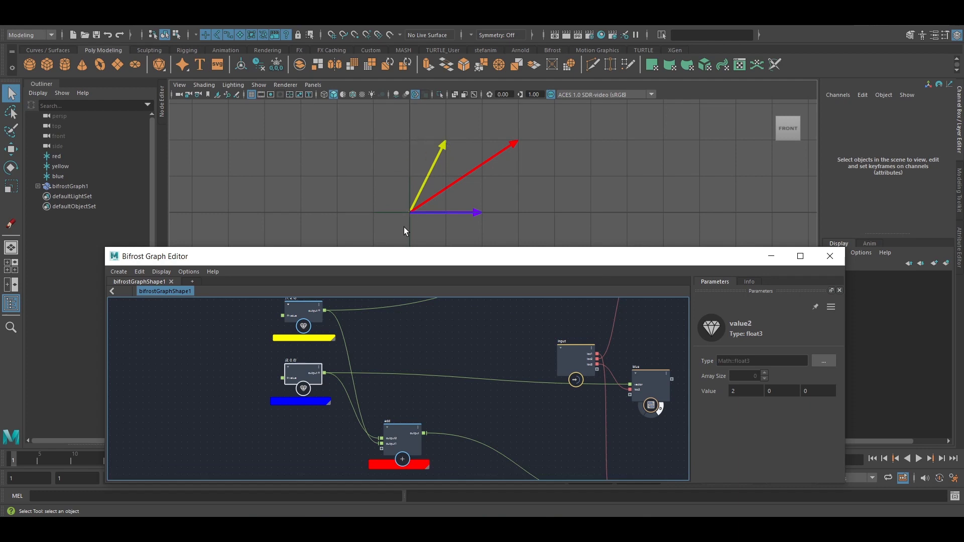
mouse_move(399, 375)
middle_mouse_down("alt")
mouse_move(401, 402)
mouse_move(408, 390)
mouse_move(398, 373)
mouse_move(406, 380)
middle_mouse_up("alt")
scroll(405, 386, "up", 3)
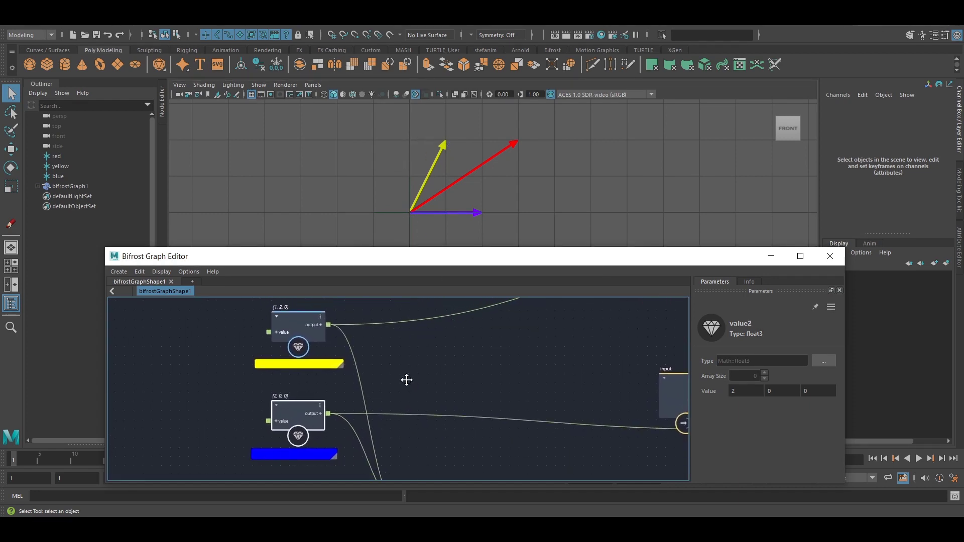
left_click(733, 391)
type("-1")
key("Tab")
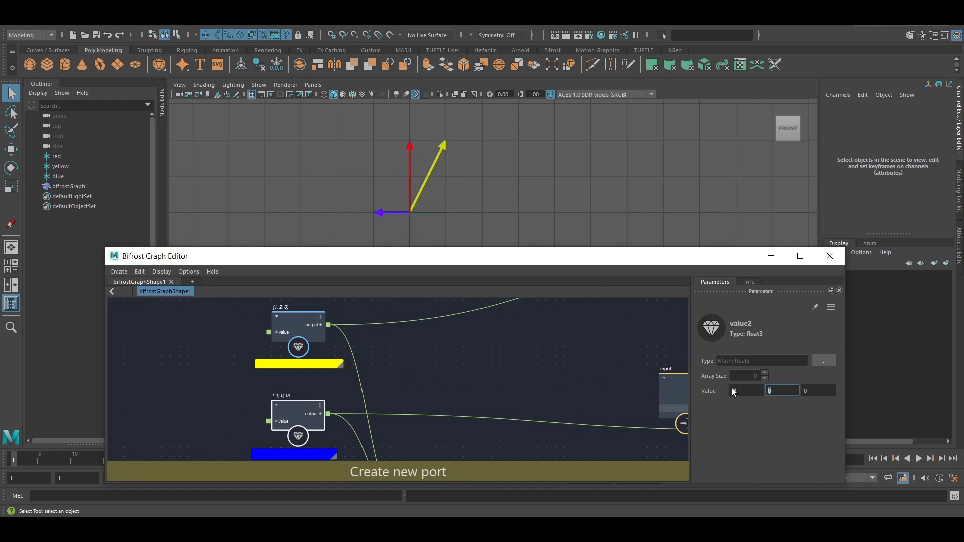
type("2")
key("Return")
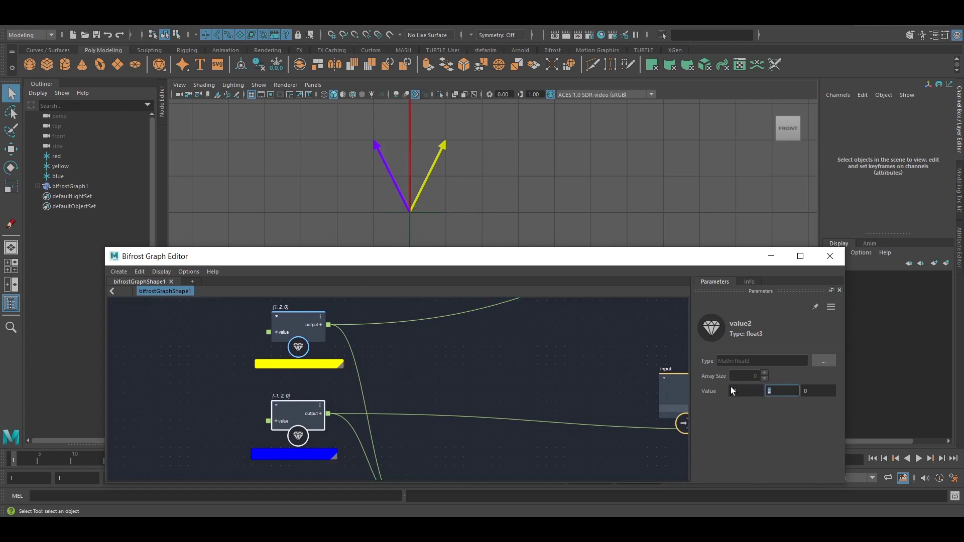
- Examine the red sum arrow against the yellow and blue arrows in the front view
middle_click_drag(579, 197, 596, 221, "alt")
right_click_drag(596, 221, 535, 197, "alt")
middle_click_drag(534, 194, 526, 167, "alt")
right_click_drag(527, 167, 589, 194, "alt")
middle_click_drag(530, 168, 533, 177, "alt")
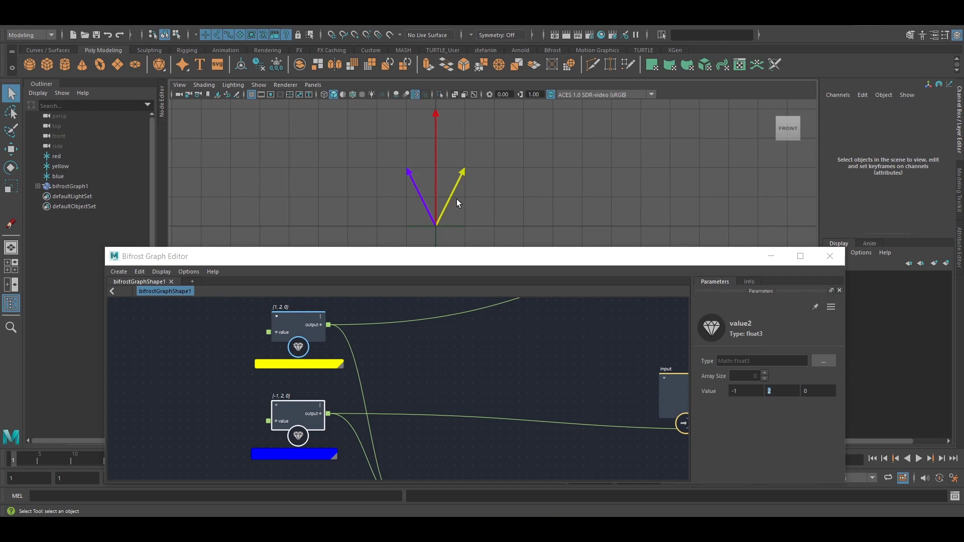
middle_click_drag(463, 180, 430, 167, "alt")
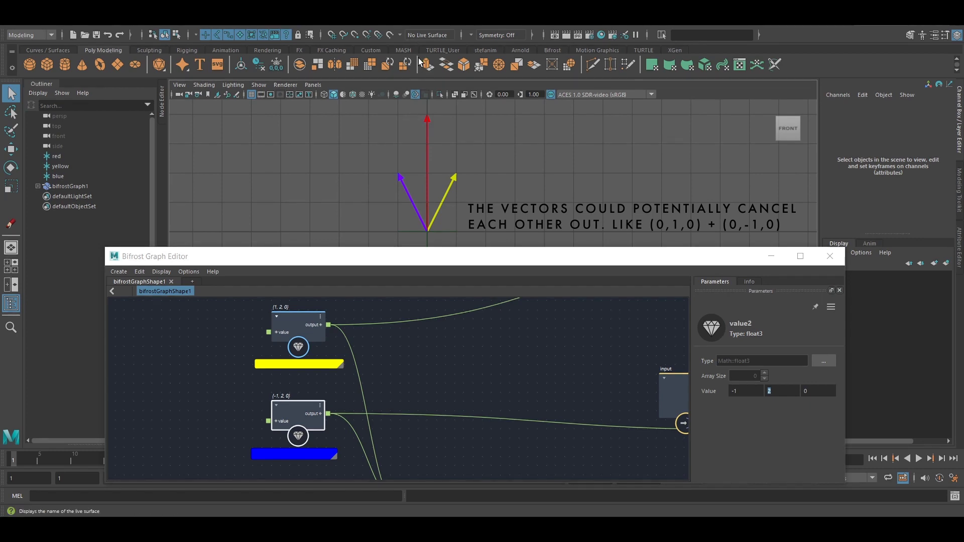
middle_click_drag(435, 161, 435, 156, "alt")
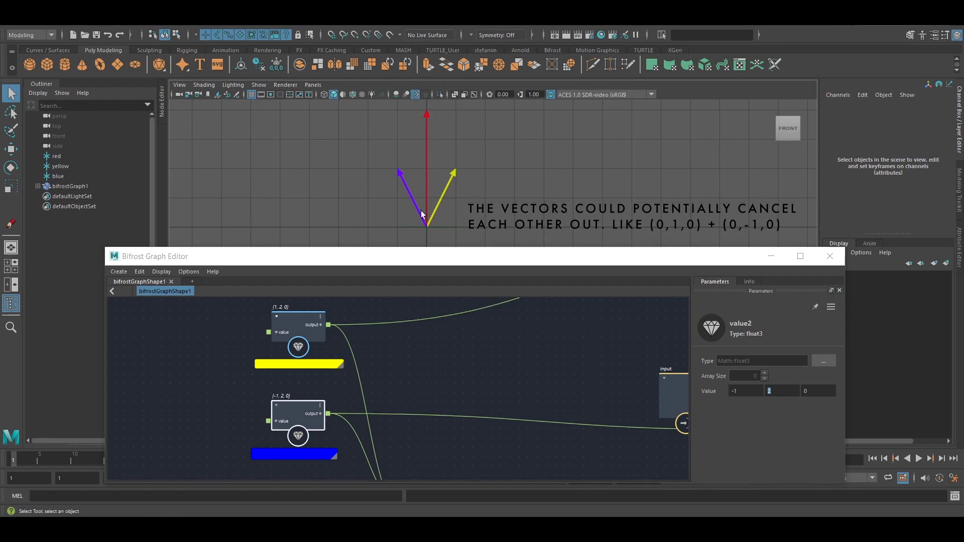
middle_click_drag(404, 115, 400, 107, "alt")
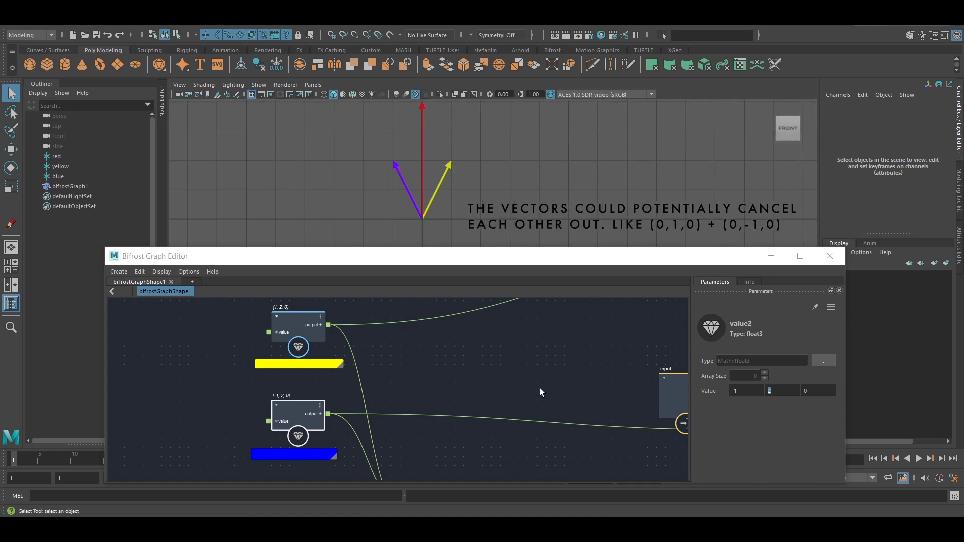
- Undo the value changes on the blue vector's node
left_click(525, 379)
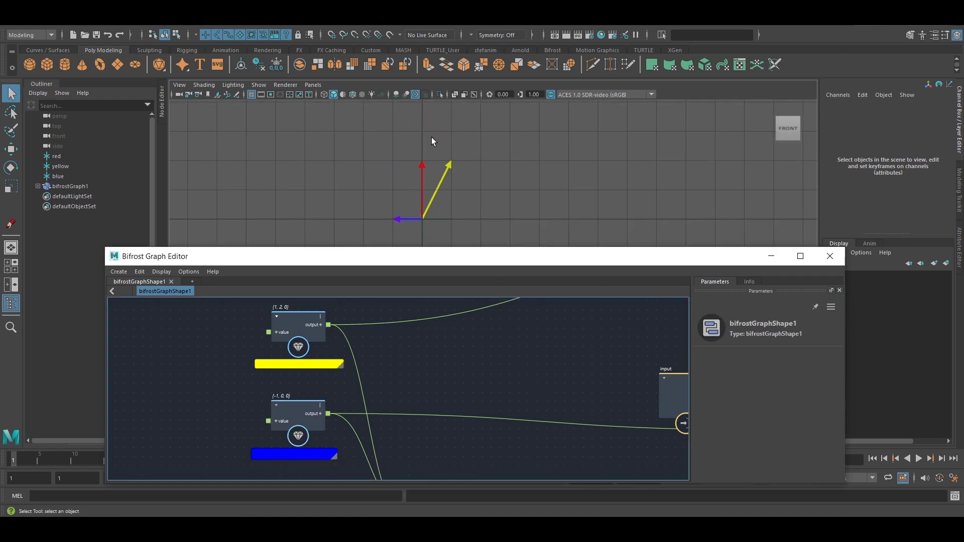
middle_click_drag(477, 159, 484, 153, "alt")
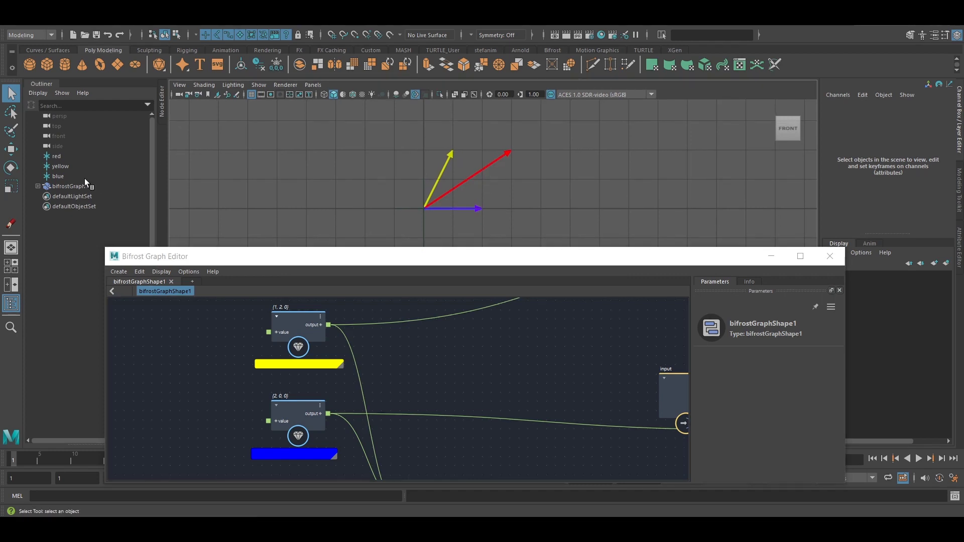
- Move the blue locator with grid snapping to the yellow arrow's tip at X 1, Y 2 and clear the selection
left_click(83, 177)
key("w")
key("x")
left_click_drag(425, 208, 451, 156)
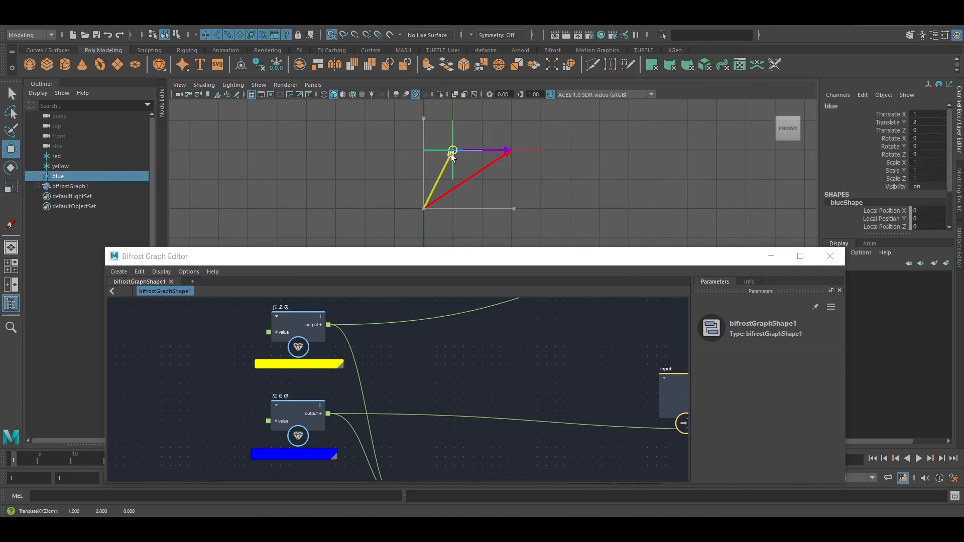
key("q")
left_click(501, 167)
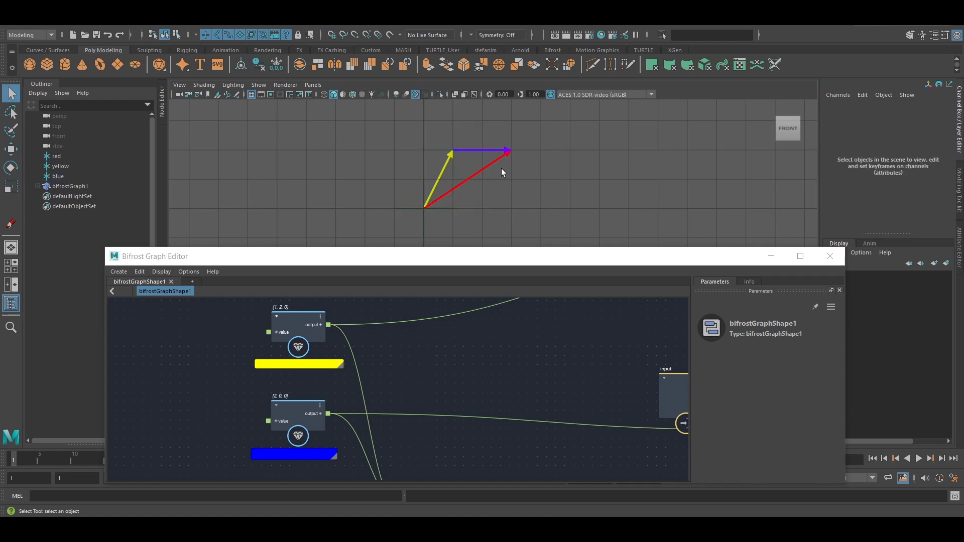
- Mark the point where the yellow arrow's tip meets the blue arrow's start with a magenta Grease Pencil dot
scroll(429, 184, "up", 2)
mouse_move(449, 164)
middle_mouse_down("alt")
mouse_move(449, 205)
mouse_move(438, 171)
middle_mouse_up("alt")
scroll(436, 184, "up", 1)
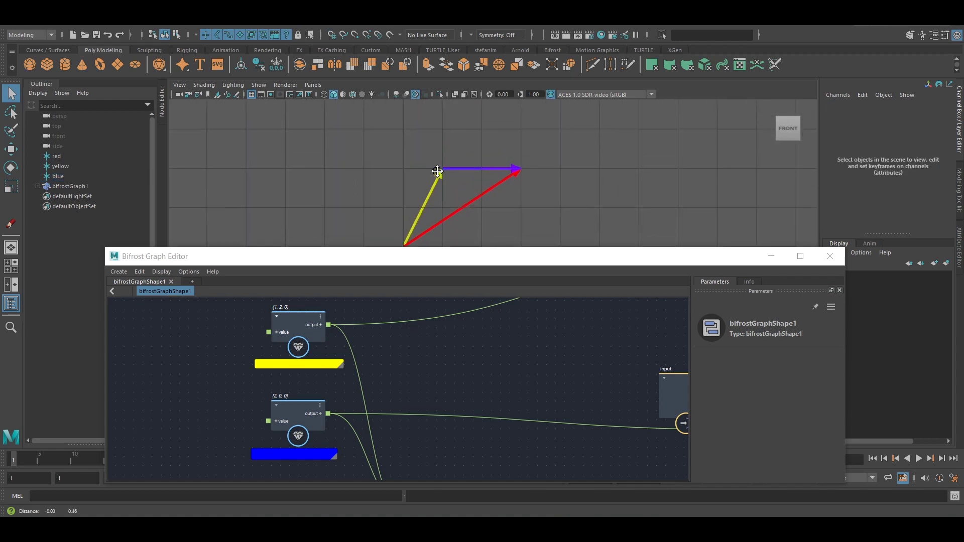
scroll(477, 194, "up", 2)
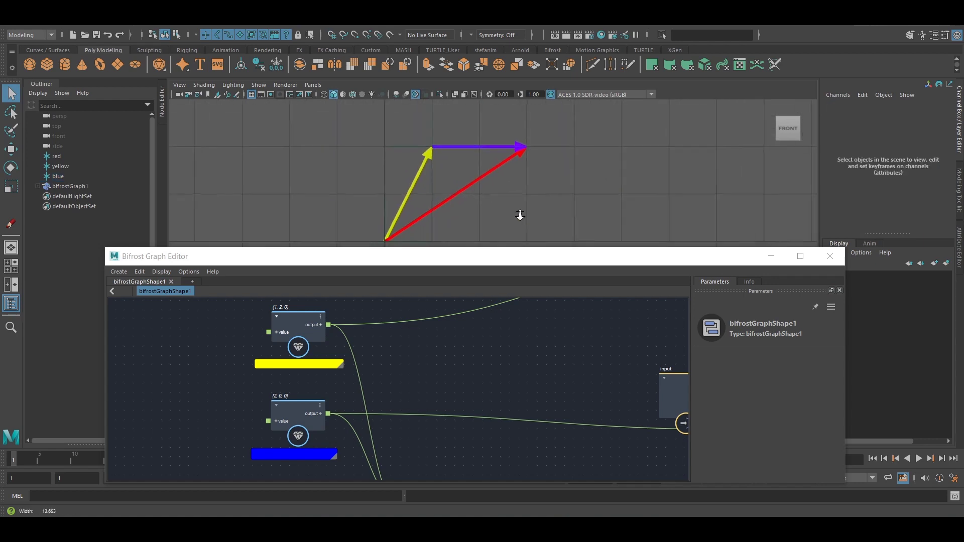
left_click(236, 94)
left_click(430, 143)
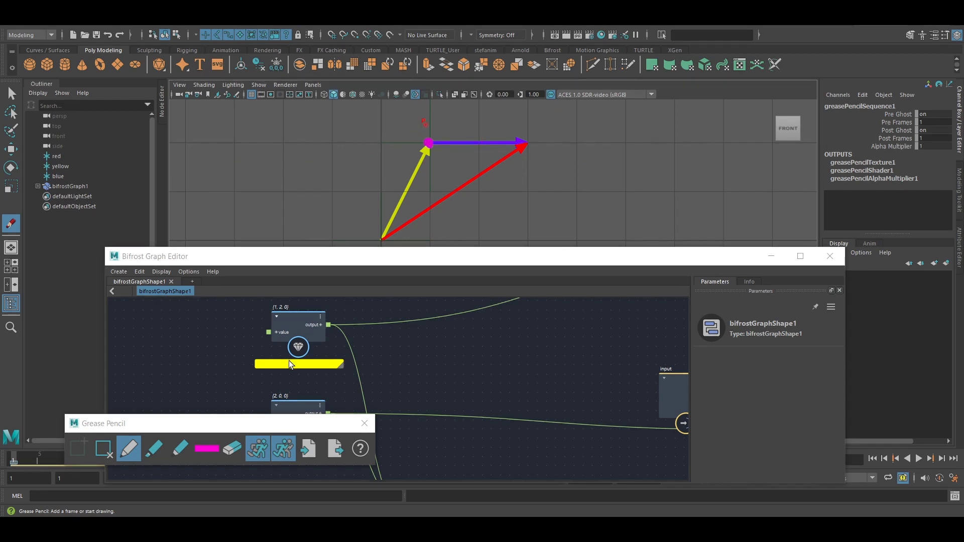
- Select the blue vector's value node and nudge it slightly left in the graph
middle_click_drag(447, 353, 456, 340, "alt")
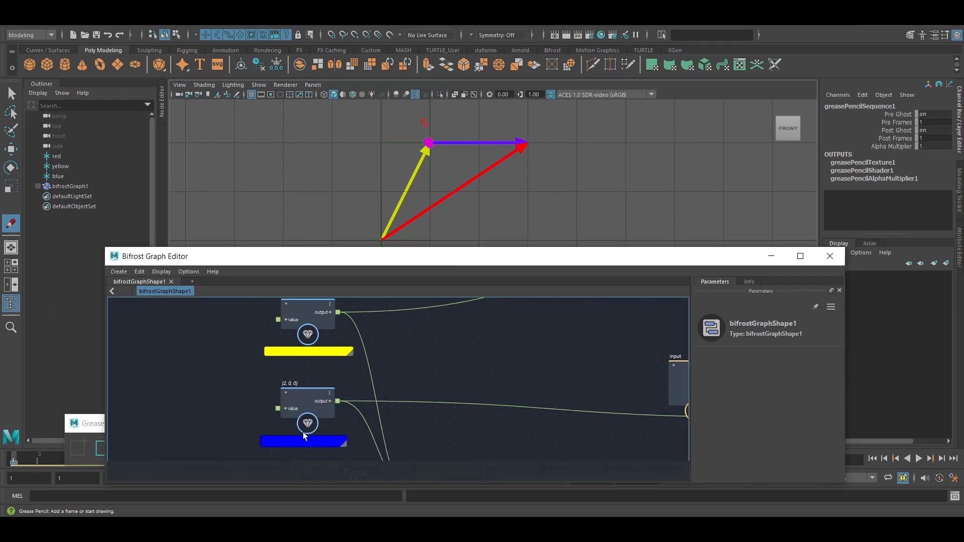
left_click(308, 404)
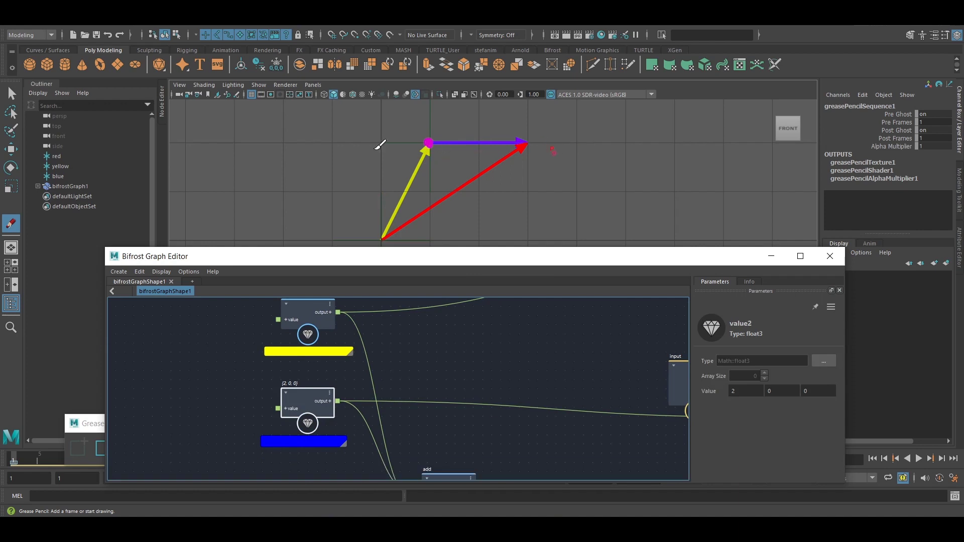
left_click_drag(302, 405, 297, 404)
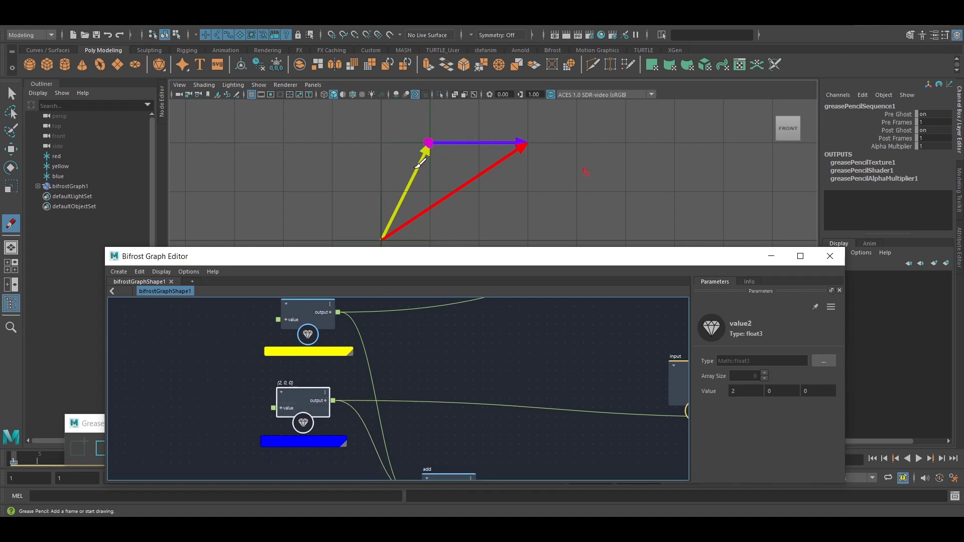
middle_click_drag(462, 188, 463, 187, "alt")
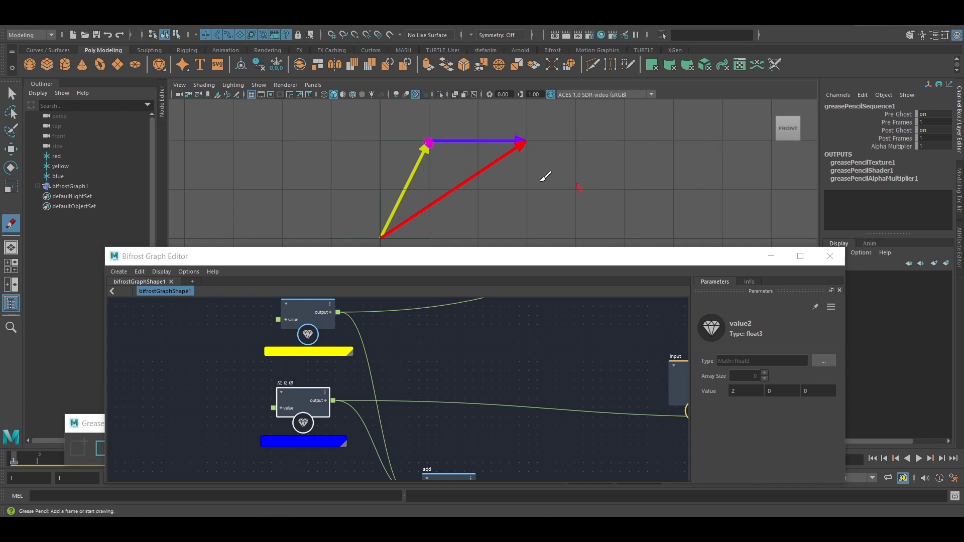
- Leave Grease Pencil drawing and start a new scene without saving the changes to bif_add.ma
key("q")
key("ctrl+n")
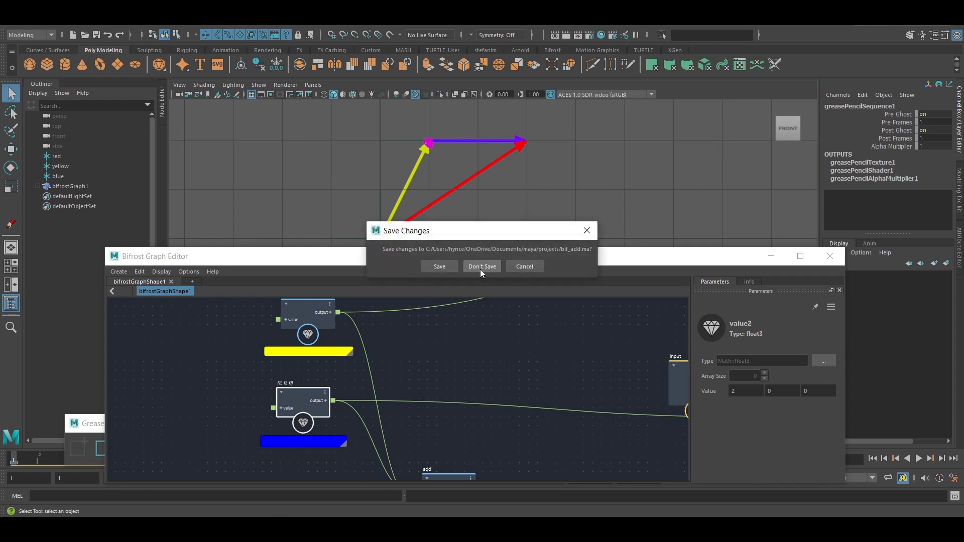
left_click(480, 268)
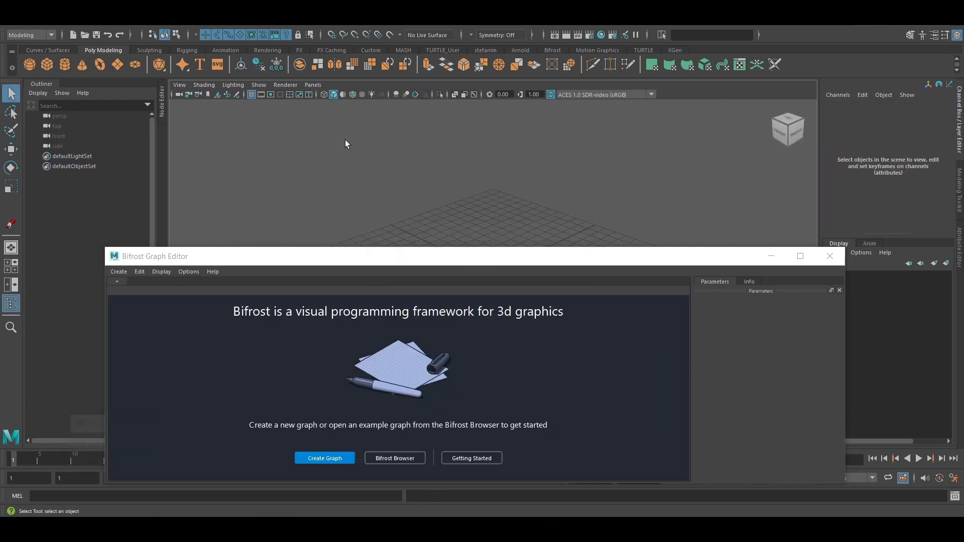
- Create a polygon sphere at the origin of the new scene
left_click(30, 64)
middle_click_drag(474, 179, 446, 133, "alt")
scroll(455, 136, "up", 3)
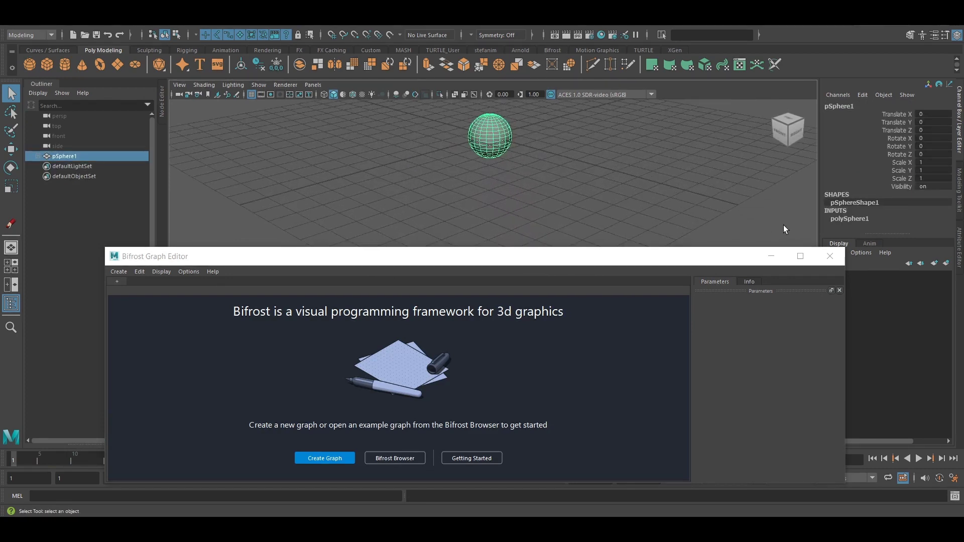
- Set both Subdivisions Axis and Subdivisions Height of the sphere to 5 and deselect it
double_click(848, 219)
scroll(889, 224, "down", 2)
left_click_drag(884, 203, 880, 212)
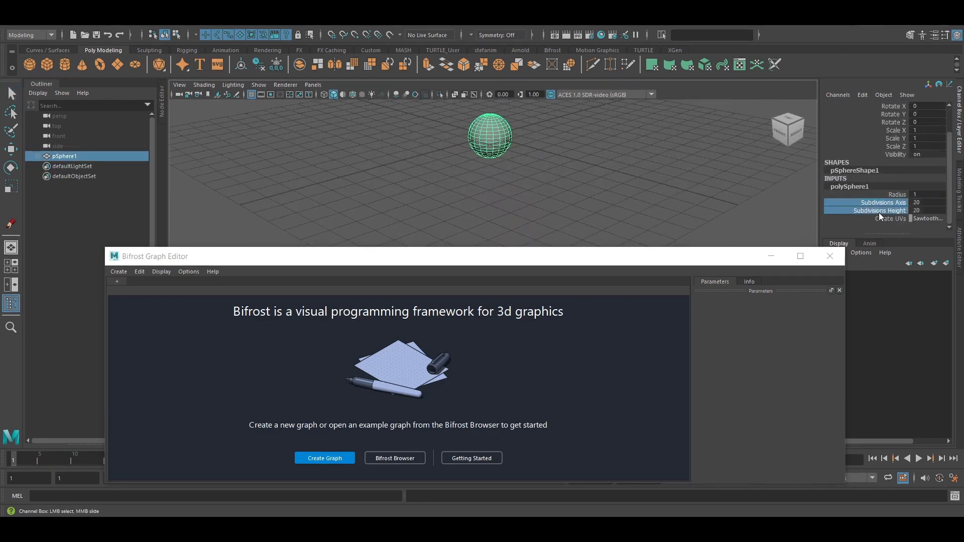
middle_click_drag(668, 200, 575, 211)
scroll(540, 173, "up", 2)
scroll(558, 171, "up", 2)
middle_click_drag(555, 163, 556, 213, "alt")
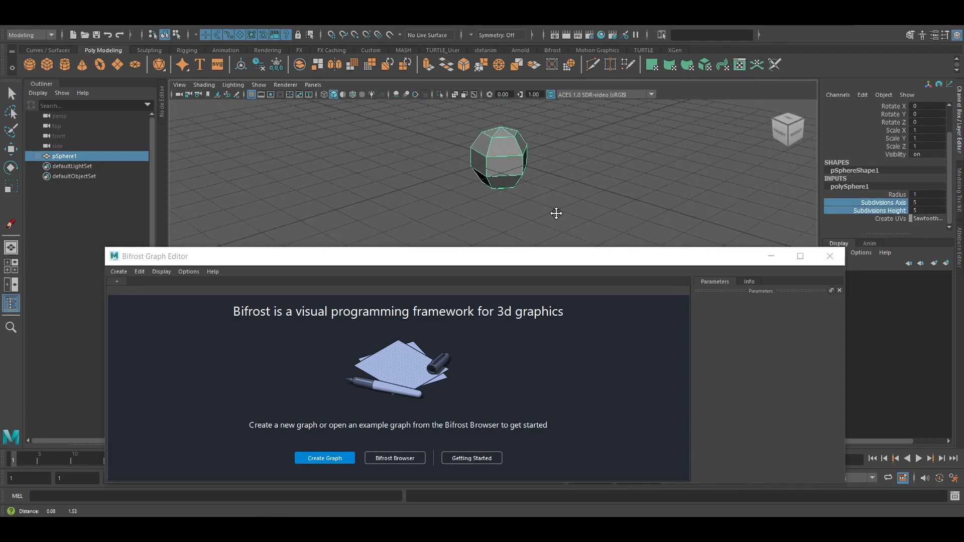
scroll(560, 176, "up", 2)
middle_click_drag(559, 177, 556, 217, "alt")
left_click_drag(526, 184, 505, 173, "alt")
key("q")
left_click(558, 154)
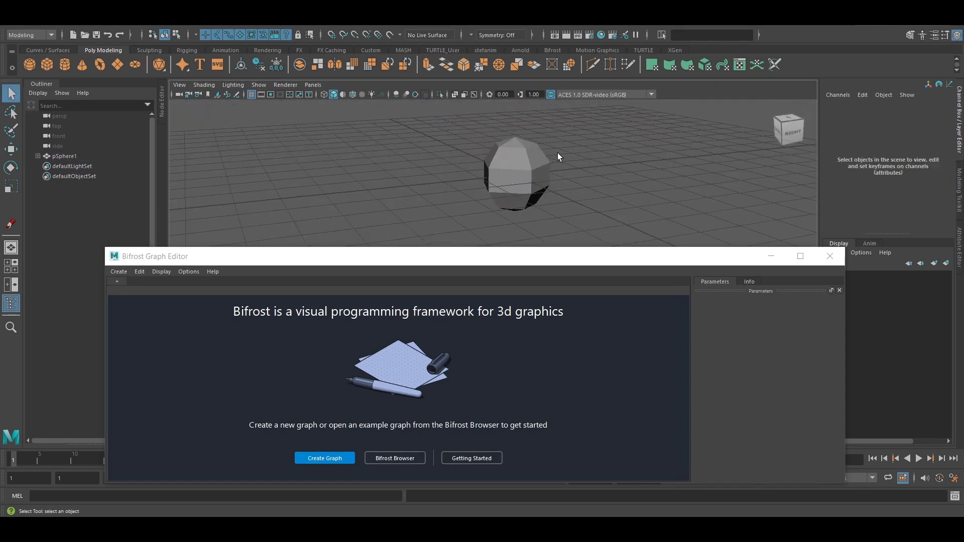
- Create a new Bifrost graph for the low-resolution sphere scene
left_click(524, 160)
middle_click_drag(573, 180, 554, 175, "alt")
right_click_drag(554, 175, 585, 180, "alt")
left_click(589, 182)
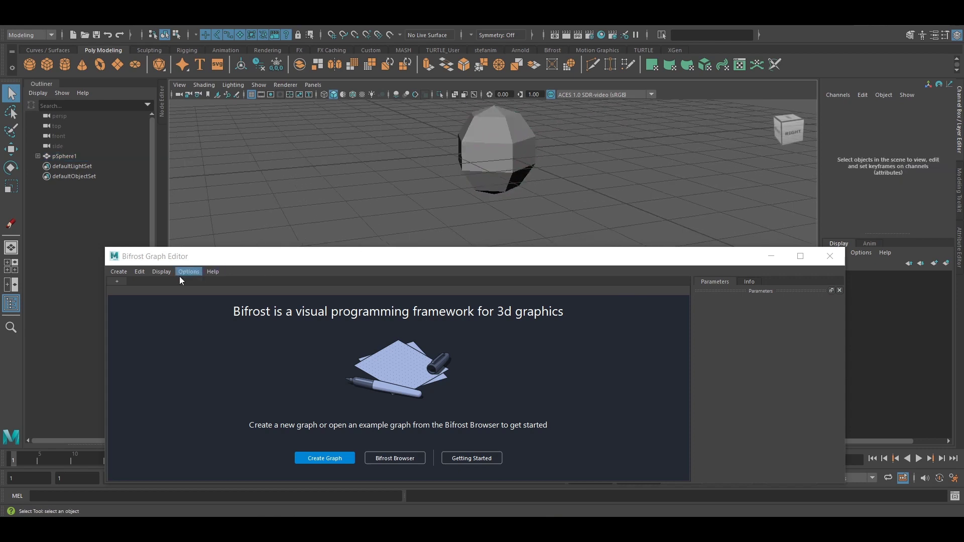
left_click(122, 281)
left_click(171, 286)
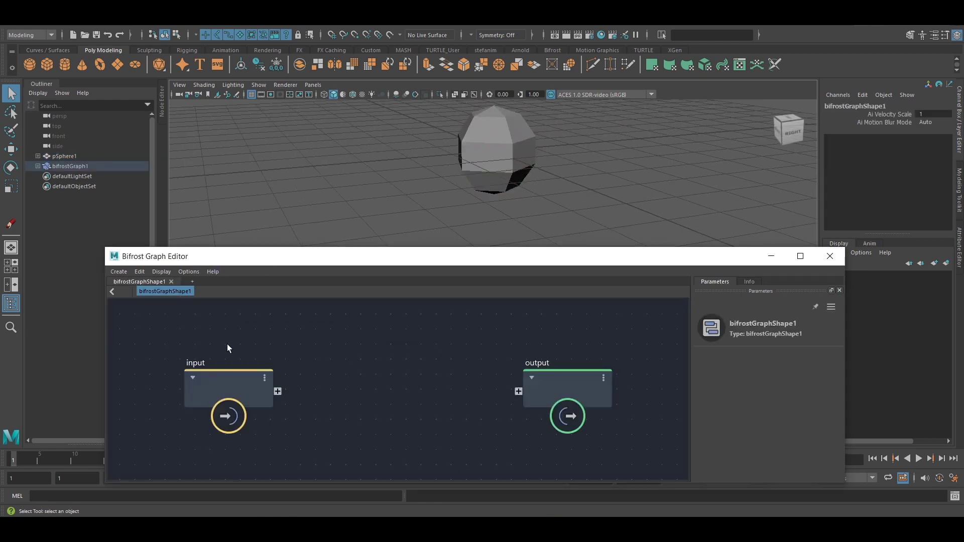
- Bring pSphere1 into the graph as a mesh input and delete the default input node
left_click_drag(66, 156, 375, 374)
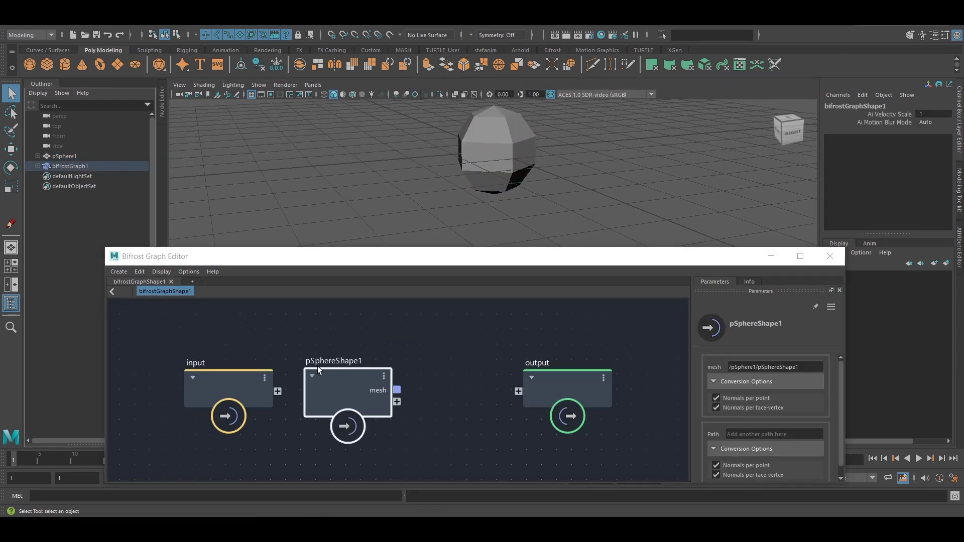
left_click(220, 387)
key("Delete")
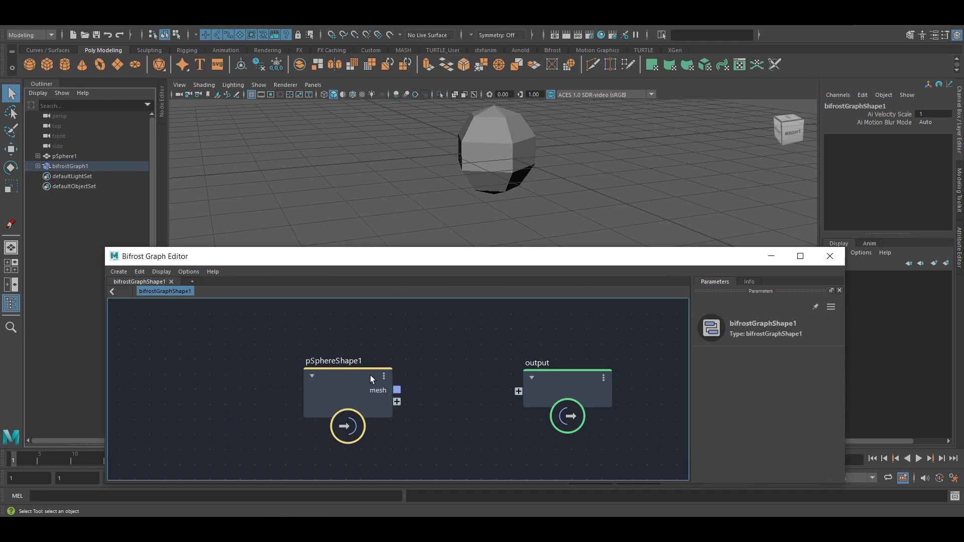
- Shift the pSphereShape1 node left and add a pass node fed by its mesh output
left_click_drag(369, 375, 264, 368)
left_click(391, 379)
key("Tab")
type("pass")
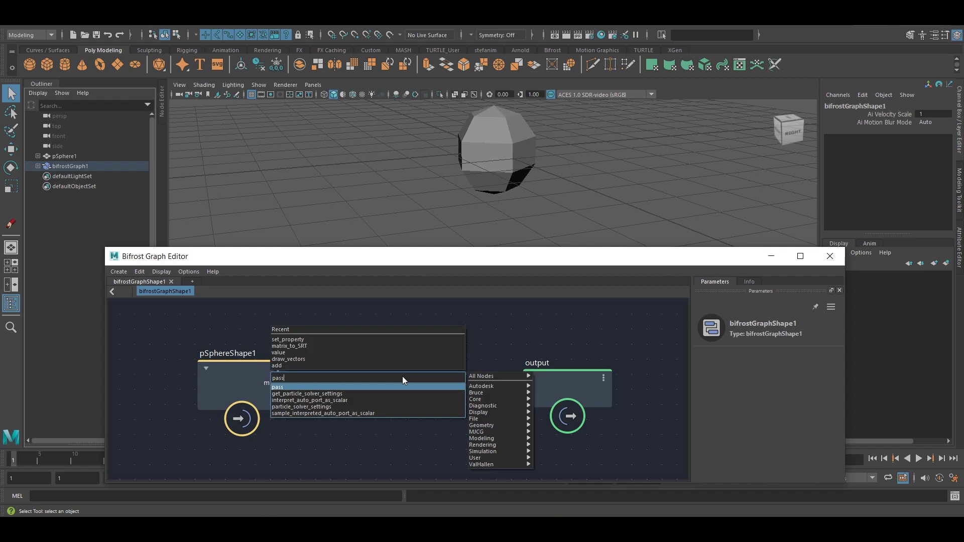
key("Return")
left_click_drag(290, 382, 345, 409)
left_click(362, 402)
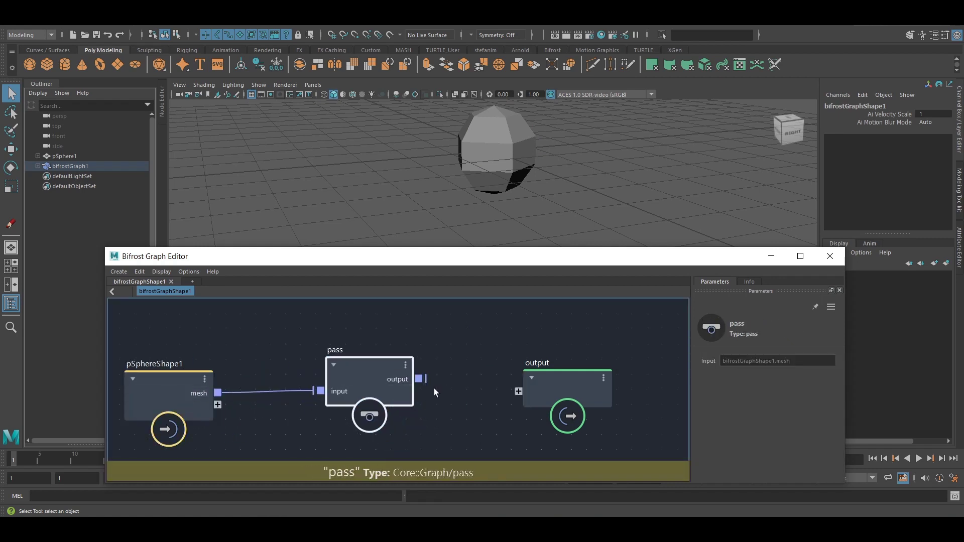
- Move the output node farther right of the pass node, and nudge the pass node slightly
middle_click_drag(433, 387, 352, 367)
left_click_drag(417, 385, 521, 364)
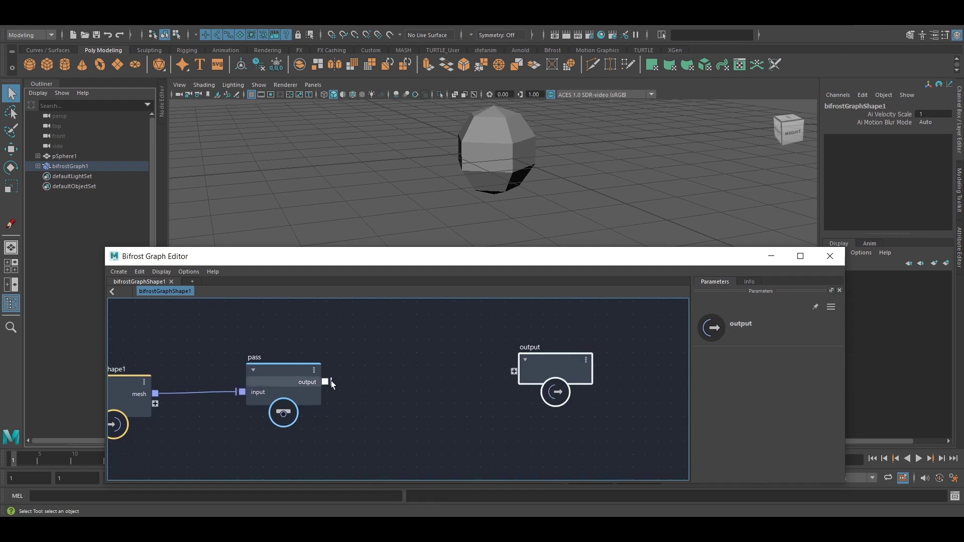
left_click(261, 392)
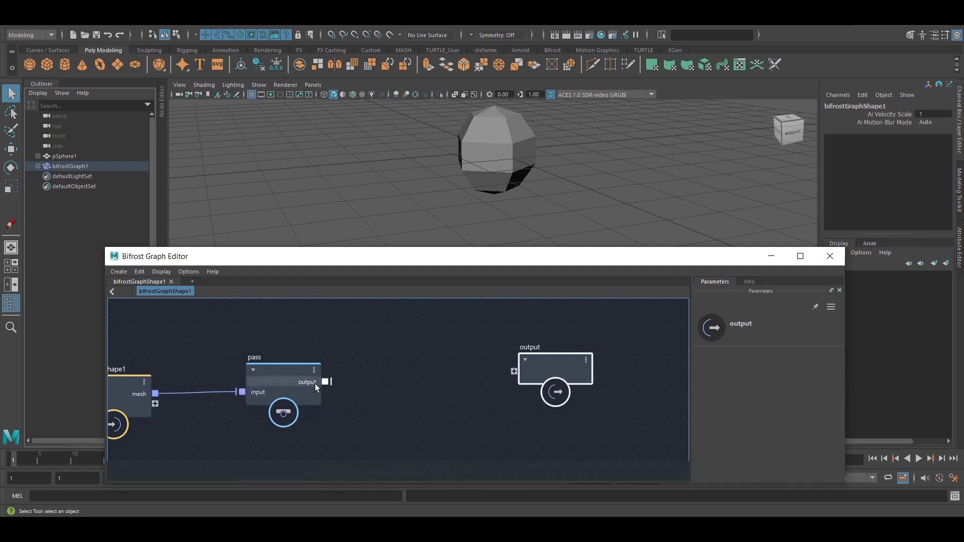
left_click_drag(310, 384, 306, 388)
- Add a get_point_position node to the graph, between the pass and output nodes
middle_click_drag(307, 357, 333, 347)
middle_click_drag(394, 373, 438, 369)
key("Tab")
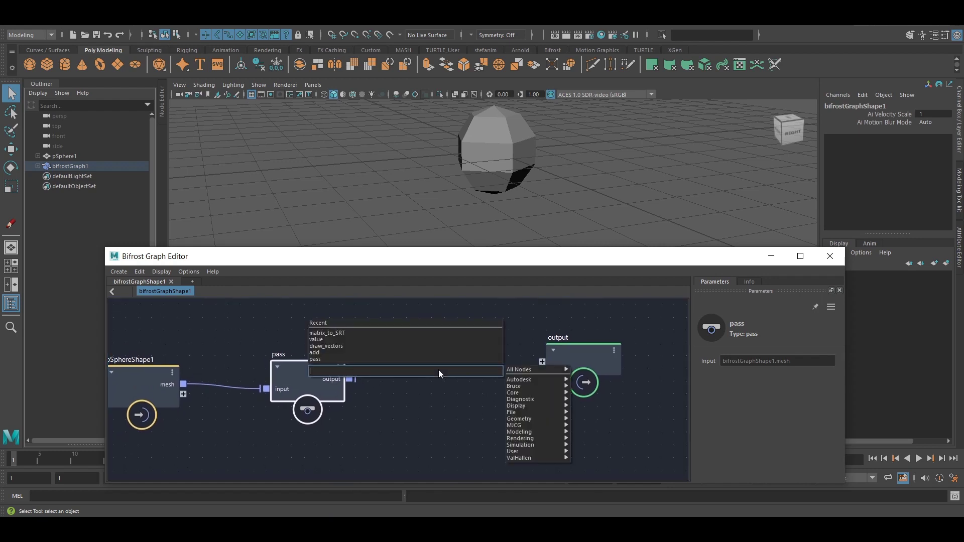
type("gpp")
key("Down")
key("Down")
key("Down")
key("Down")
key("Down")
key("Down")
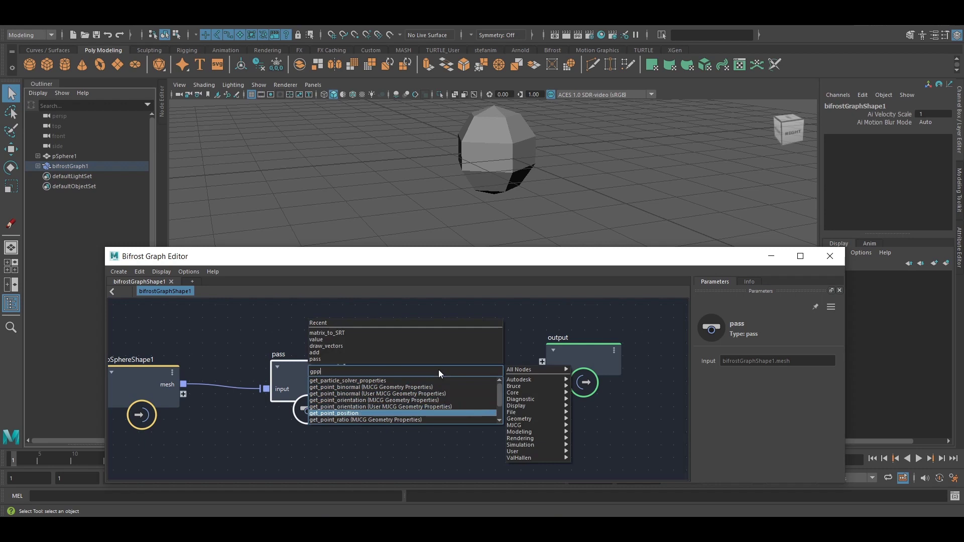
key("Return")
- Add a get_point_normal node alongside the get_point_position node
key("Tab")
type("gpn")
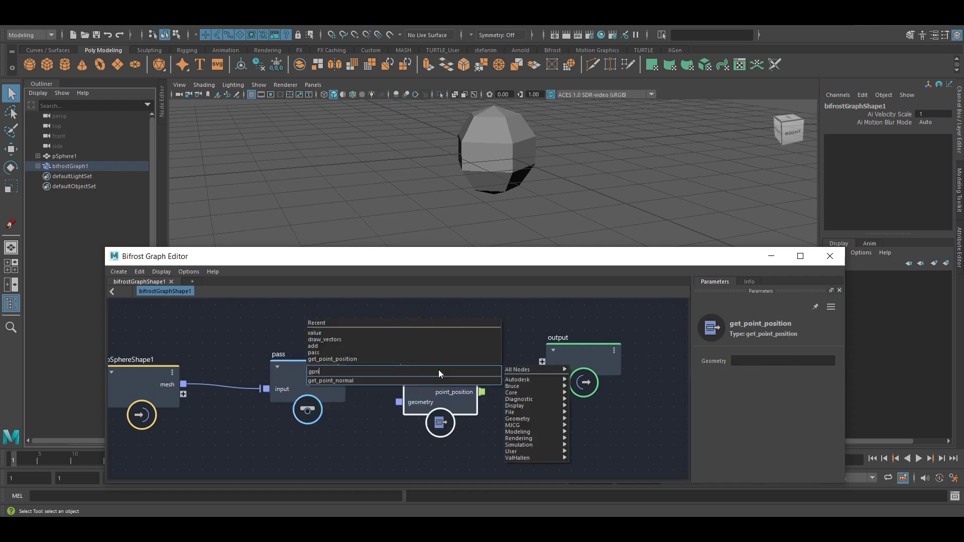
key("Down")
key("Return")
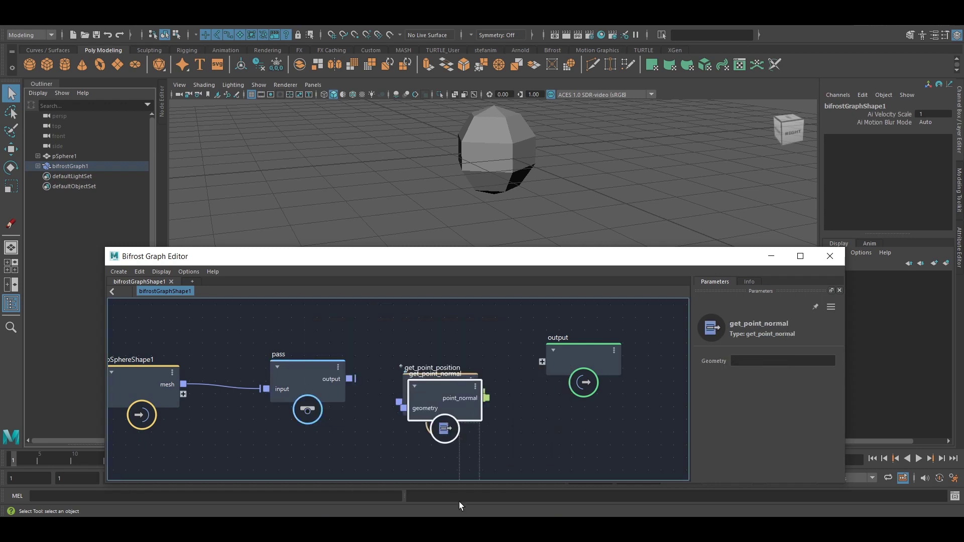
- Stack get_point_position above get_point_normal and connect the pass output to the geometry input of both nodes
left_click_drag(435, 409, 418, 439)
left_click_drag(425, 374, 416, 334)
left_click_drag(351, 379, 387, 362)
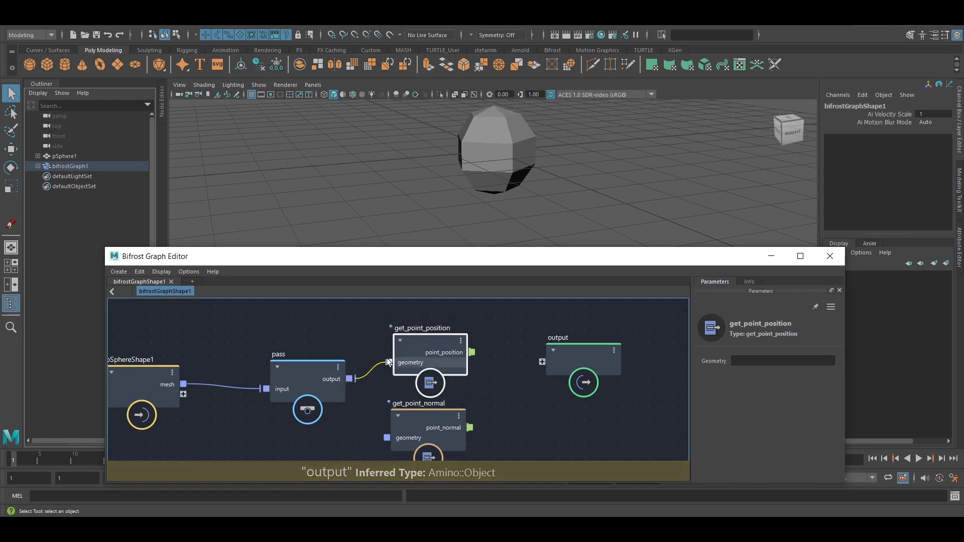
left_click_drag(409, 422, 409, 417)
left_click_drag(350, 380, 386, 433)
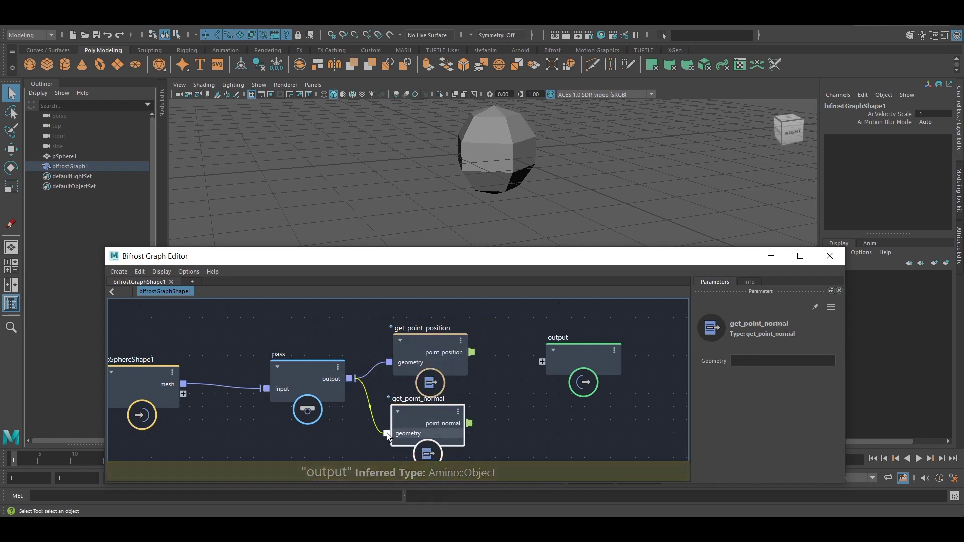
- Spread the two get_point nodes slightly apart and move the output node farther right
scroll(392, 421, "down", 3)
middle_click_drag(451, 387, 435, 392, "alt")
left_click_drag(396, 361, 395, 354)
middle_click_drag(493, 359, 475, 358, "alt")
left_click_drag(475, 358, 657, 374)
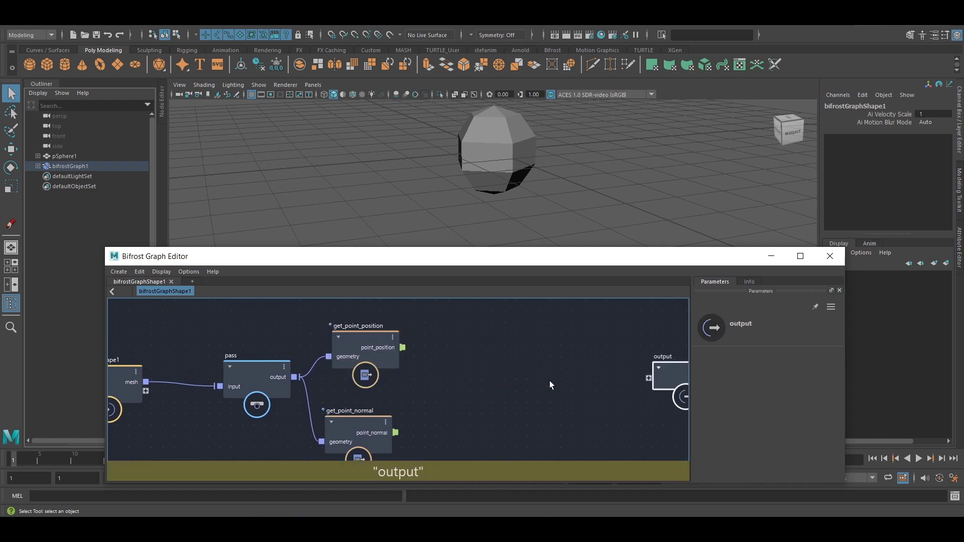
- Create an add node and feed it point_position and point_normal from the two get_point nodes
middle_click_drag(482, 353, 477, 354, "alt")
key("Tab")
type("add")
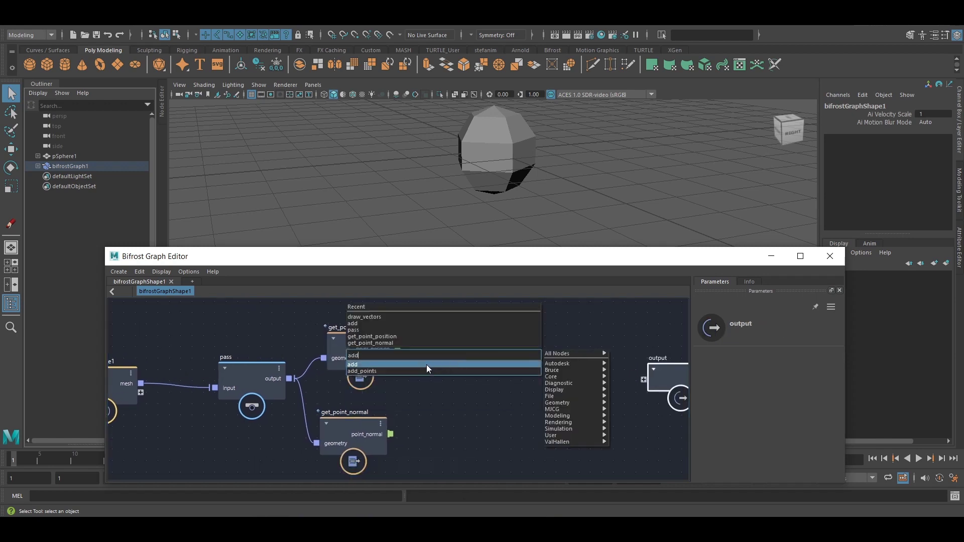
left_click(427, 364)
left_click_drag(397, 349, 438, 363)
right_click(407, 439)
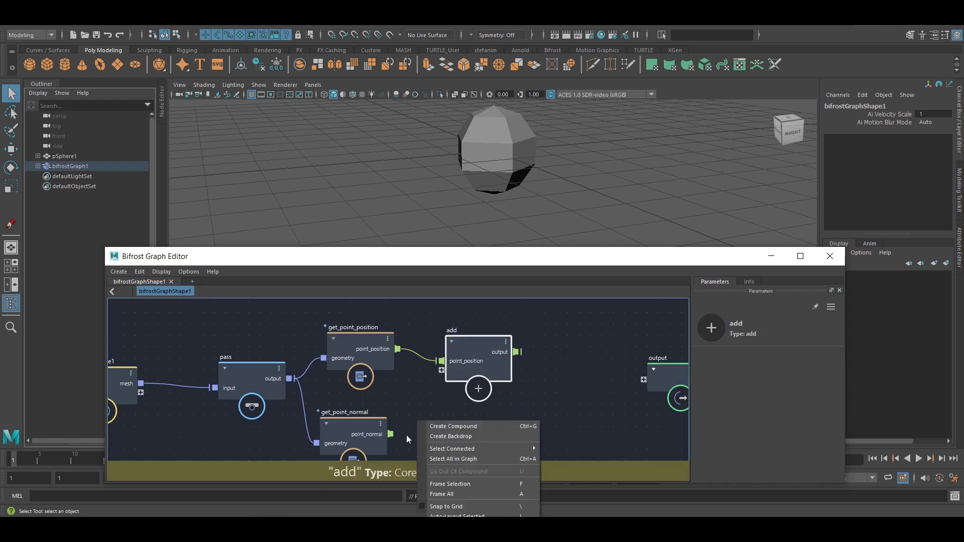
left_click(395, 428)
left_click_drag(391, 433, 441, 370)
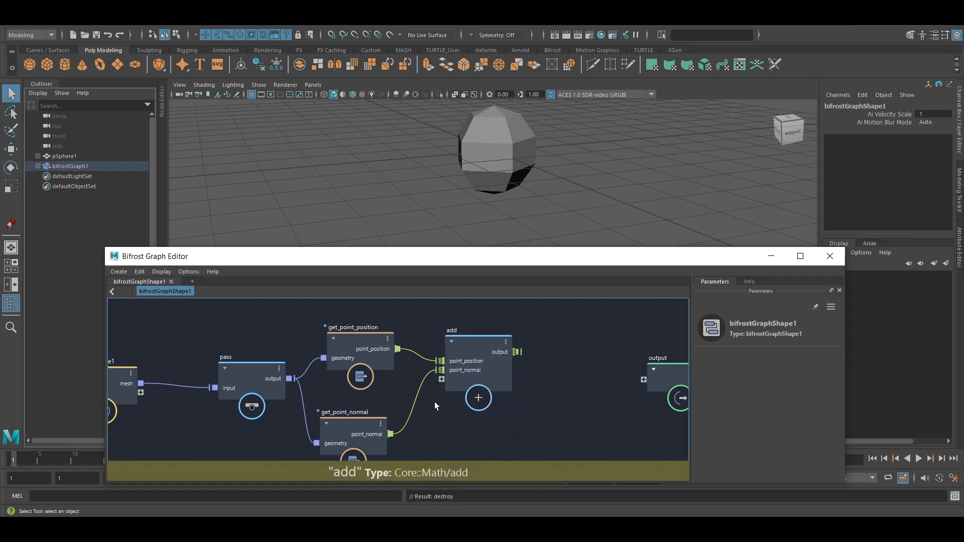
middle_click_drag(435, 401, 432, 385)
middle_click_drag(389, 361, 329, 362)
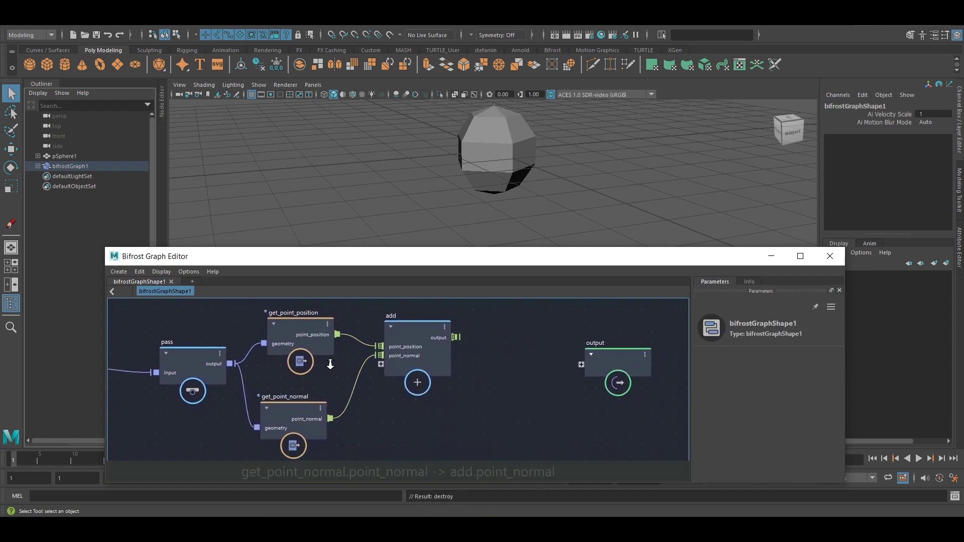
scroll(330, 361, "down", 1)
middle_click_drag(399, 382, 414, 420)
key("Tab")
type("spn")
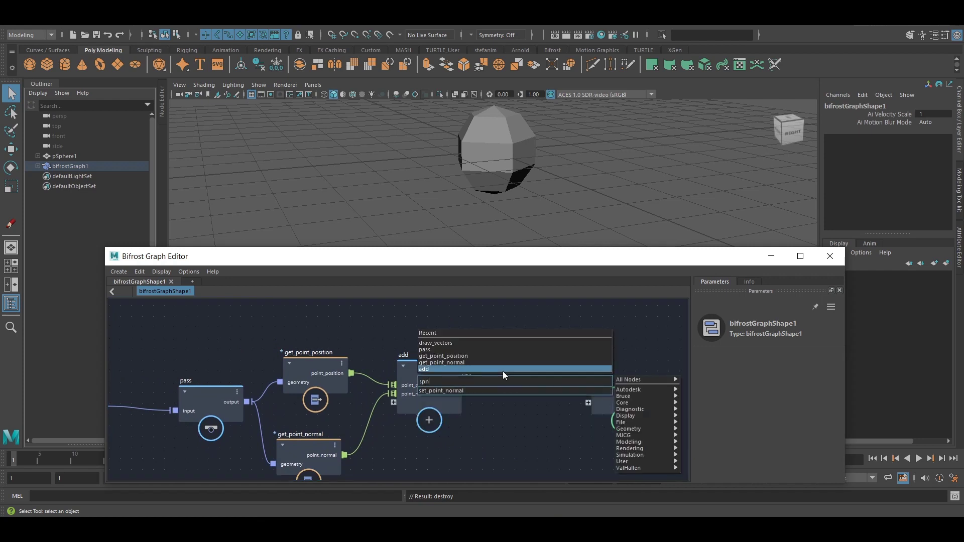
key("Return")
key("Delete")
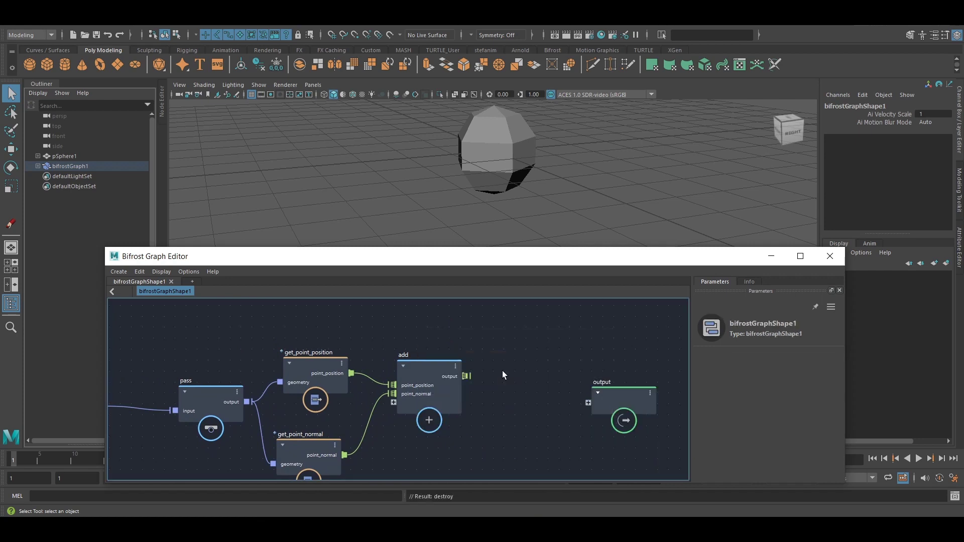
- Add a set_point_position node between the add and output nodes
key("Tab")
type("spp")
key("Down")
key("Down")
key("Down")
key("Down")
key("Down")
key("Down")
key("Down")
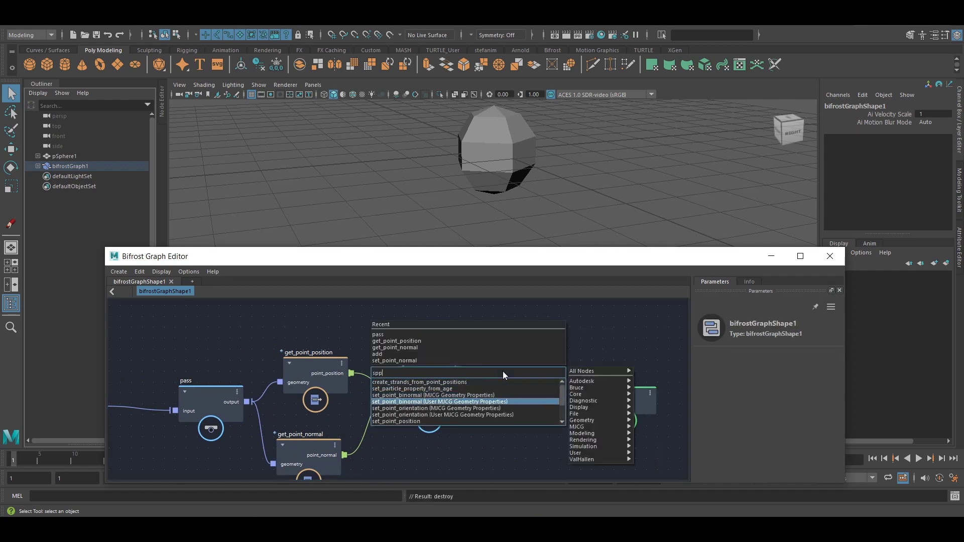
key("Return")
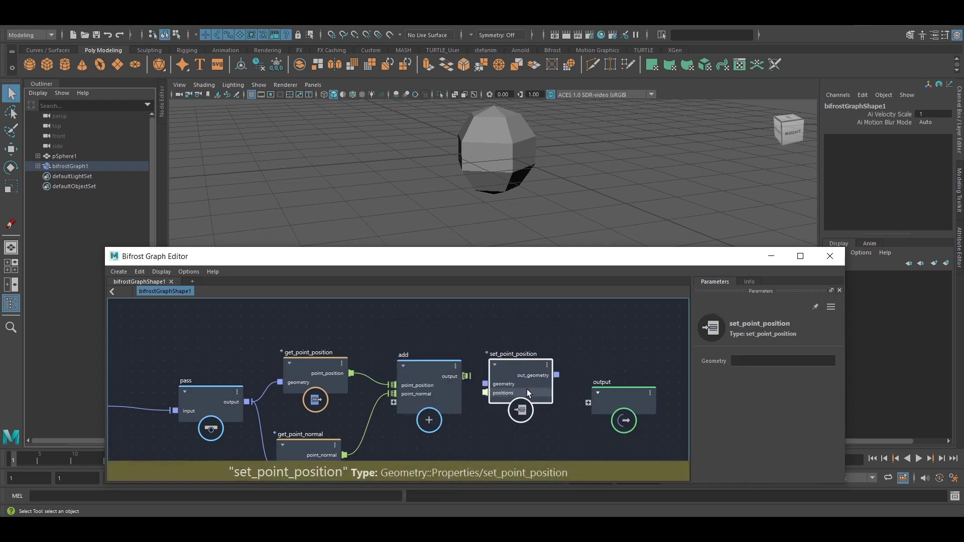
- Connect the pass output to set_point_position's geometry input and the add output to its positions input
scroll(517, 379, "down", 2)
middle_click_drag(399, 377, 417, 366, "alt")
left_click_drag(307, 395, 548, 354)
left_click_drag(503, 378, 560, 362)
middle_click_drag(520, 396, 508, 353, "alt")
right_click_drag(508, 353, 519, 355, "alt")
- Shift the output node right and connect set_point_position's out_geometry to it
left_click(639, 330)
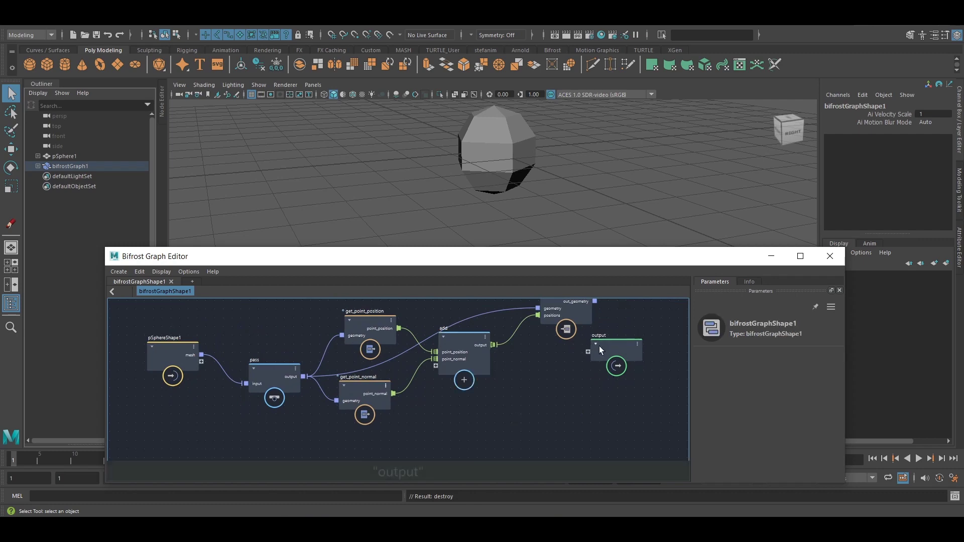
left_click_drag(599, 346, 636, 336)
left_click_drag(597, 302, 626, 339)
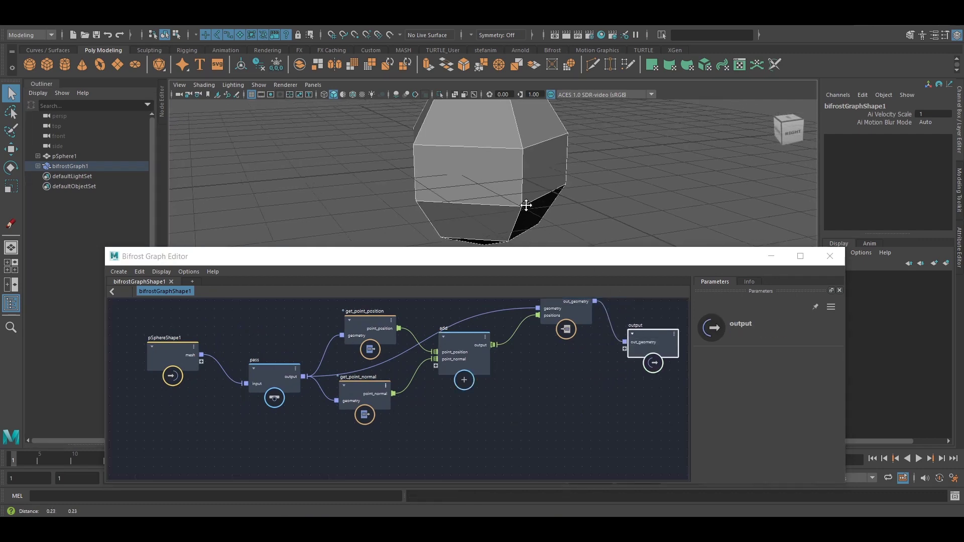
- Switch the viewport to wireframe display and view the original and displaced spheres together
key("4")
mouse_move(526, 203)
left_mouse_down("alt")
mouse_move(481, 176)
mouse_move(525, 190)
left_mouse_up("alt")
right_click_drag(541, 172, 500, 168, "alt")
middle_click_drag(508, 422, 504, 425, "alt")
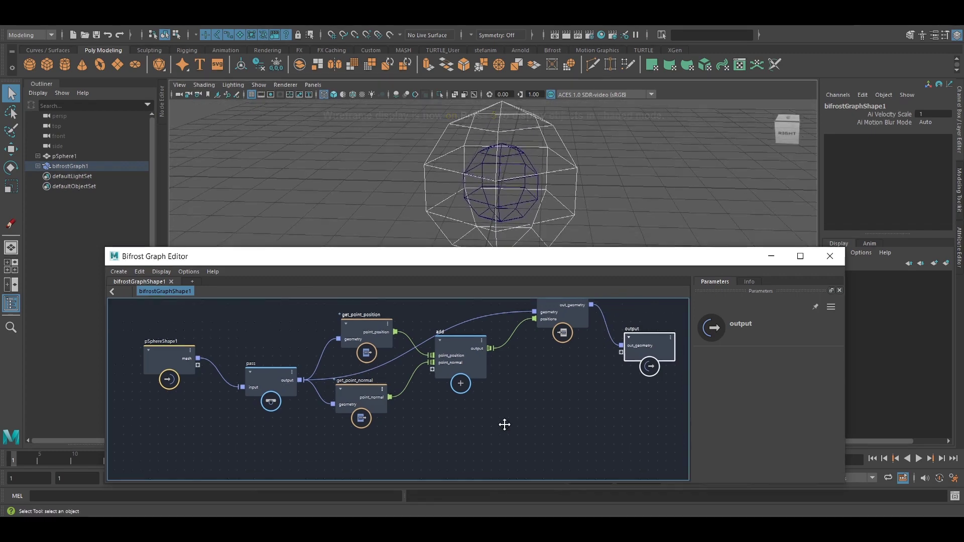
- Move the get_point_normal node down slightly and add a multiply node near it
scroll(504, 425, "down", 1)
left_click(483, 376)
middle_click_drag(216, 351, 291, 335, "alt")
left_click_drag(442, 391, 437, 411)
middle_click_drag(435, 403, 391, 386, "alt")
right_click_drag(392, 386, 322, 353, "alt")
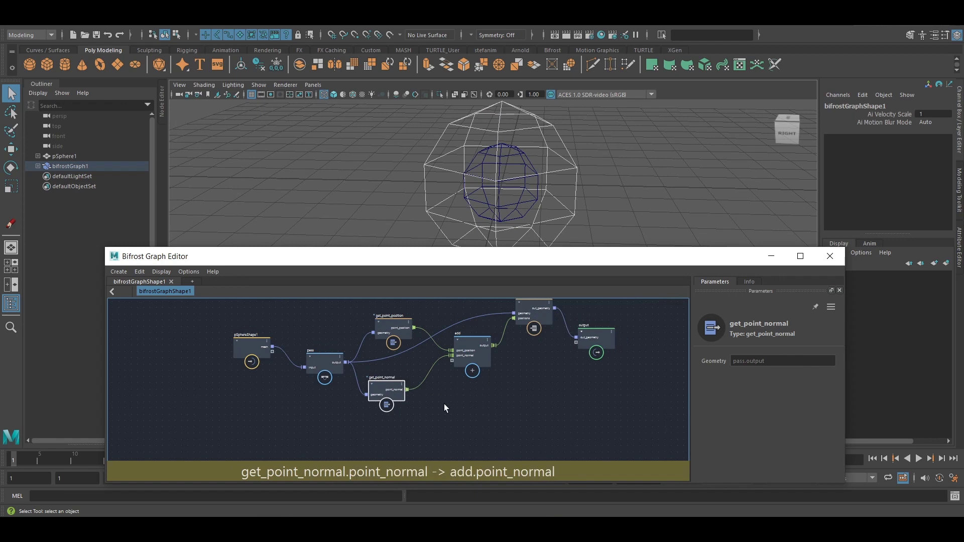
key("Tab")
type("mul")
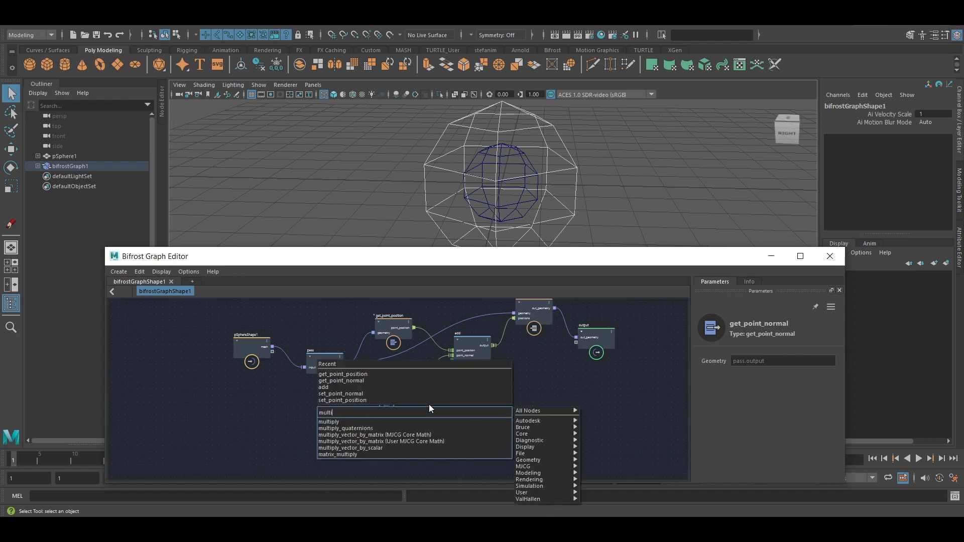
key("Return")
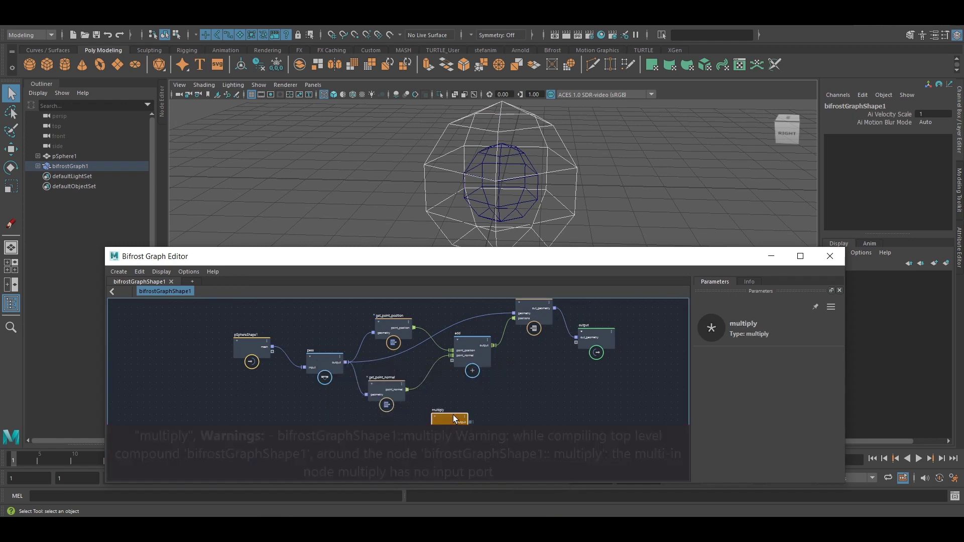
- Connect point_normal to the multiply node and move the add node to the right
scroll(441, 384, "up", 2)
left_click_drag(396, 391, 421, 418)
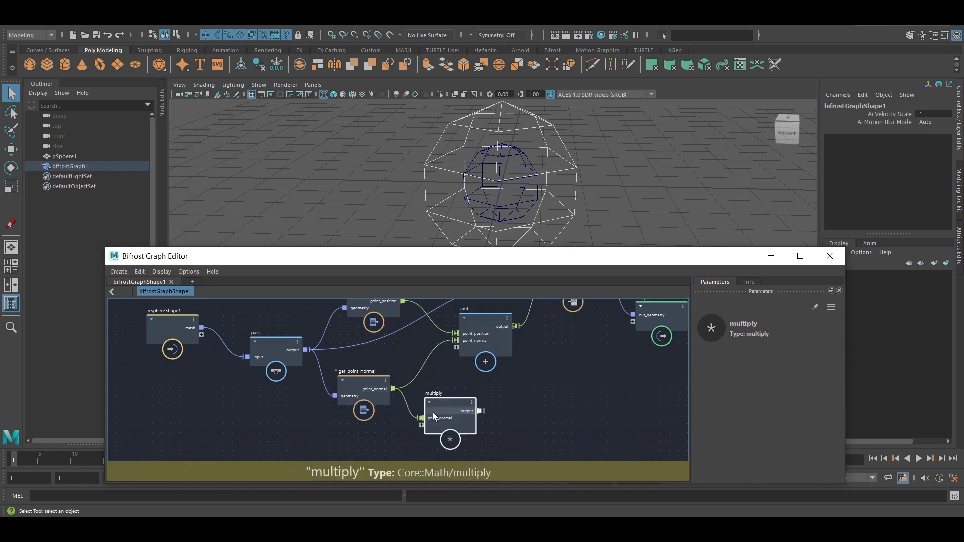
left_click(490, 357)
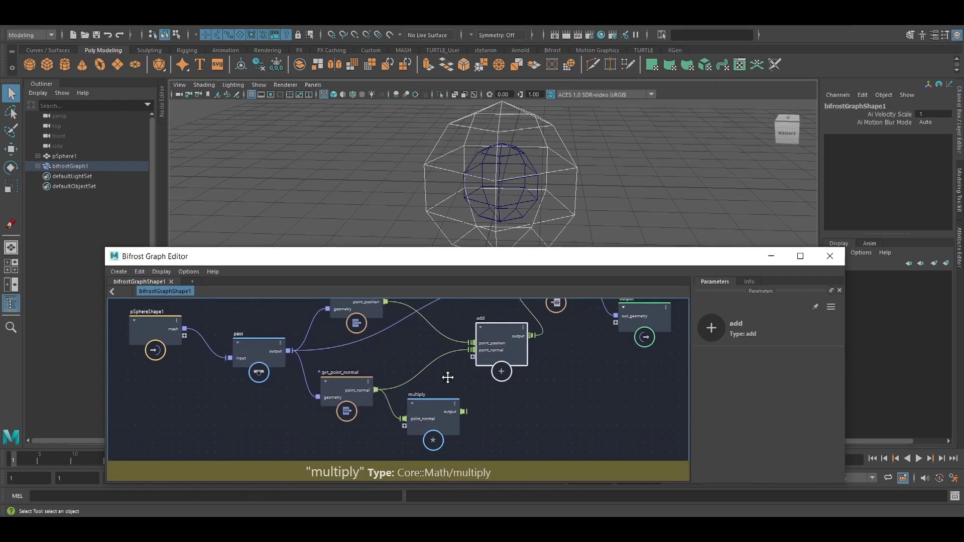
middle_click_drag(444, 385, 451, 351)
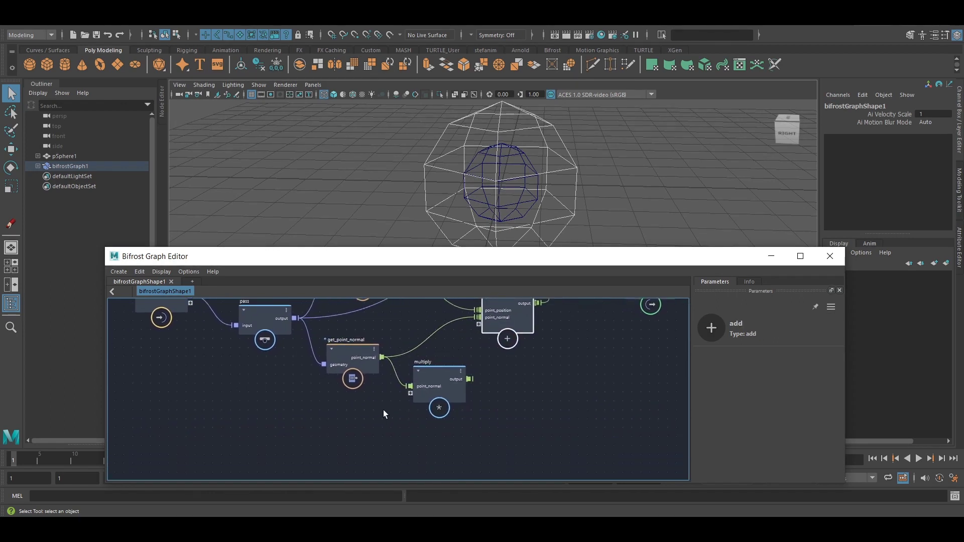
- Add a float value node feeding multiply, and route the multiply output into the add node in place of point_normal
key("Tab")
type("value")
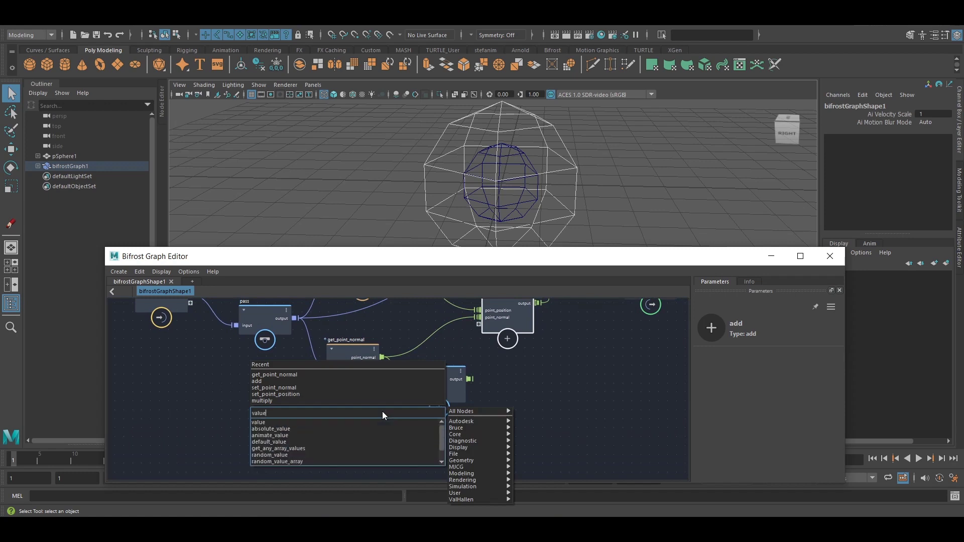
key("Return")
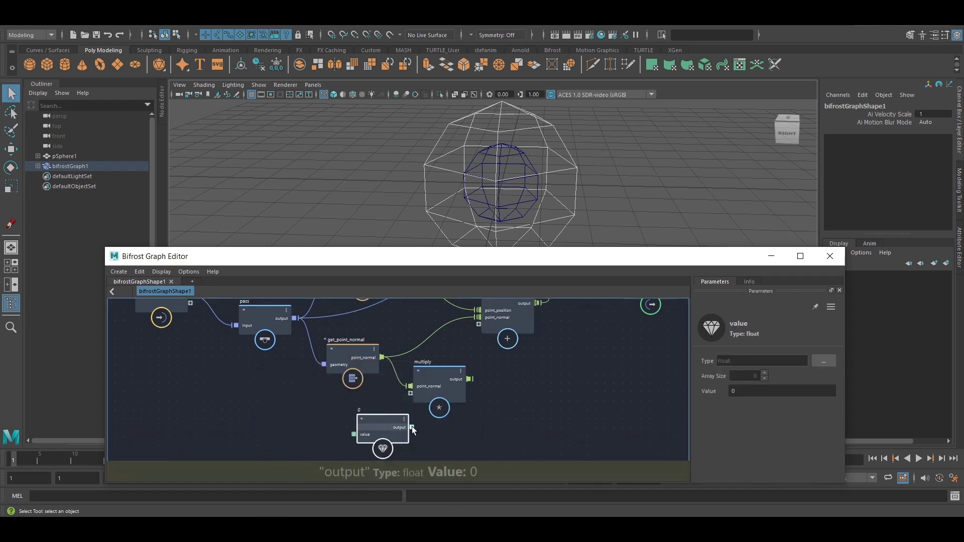
left_click_drag(412, 427, 472, 331)
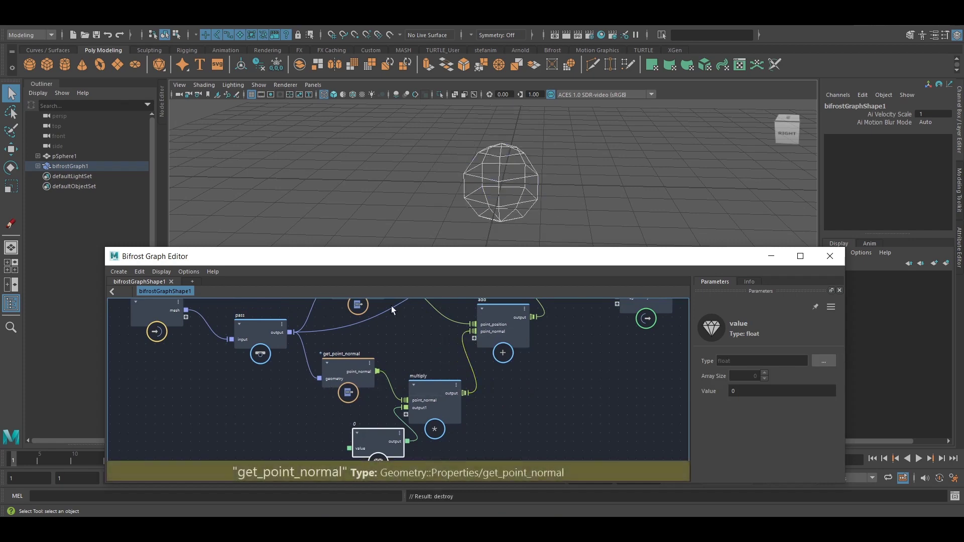
- Set the value node feeding multiply to 0.516 while viewing the sphere
middle_click_drag(509, 195, 501, 180, "alt")
right_click_drag(501, 180, 559, 205, "alt")
left_click_drag(560, 204, 526, 154, "alt")
middle_click_drag(527, 153, 522, 147, "alt")
left_click(366, 445)
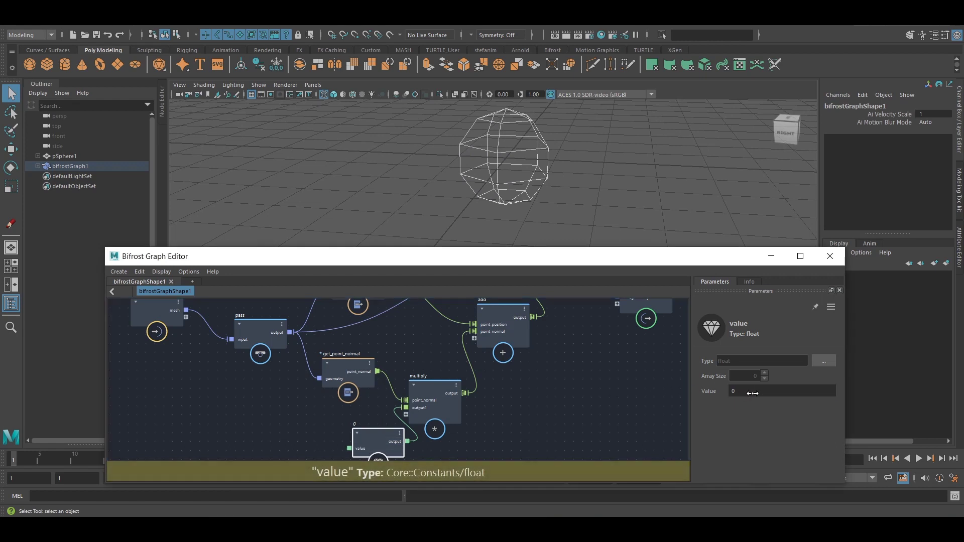
left_click_drag(752, 393, 50, 361)
- Spread out the graph by moving the output node farther right and the pSphereShape1 and pass nodes left
middle_click_drag(501, 404, 346, 426, "alt")
scroll(497, 407, "down", 2)
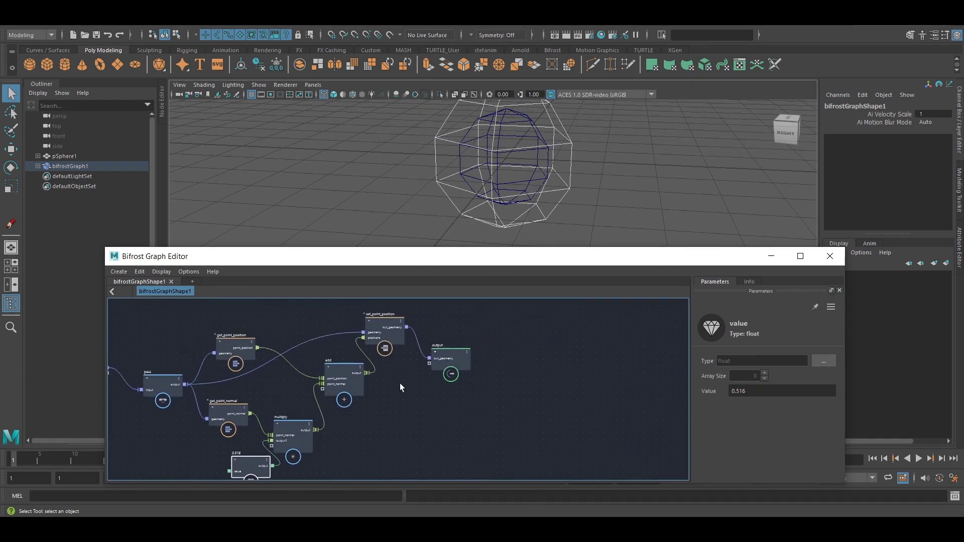
left_click_drag(462, 357, 584, 336)
scroll(372, 384, "down", 1)
middle_click_drag(374, 384, 495, 358, "alt")
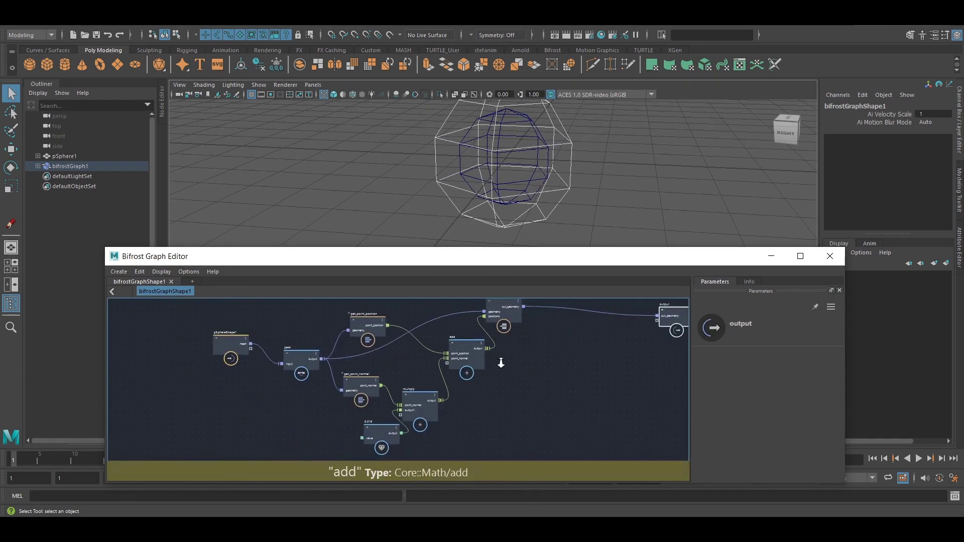
left_click(228, 361)
left_click(285, 352)
left_click(354, 324)
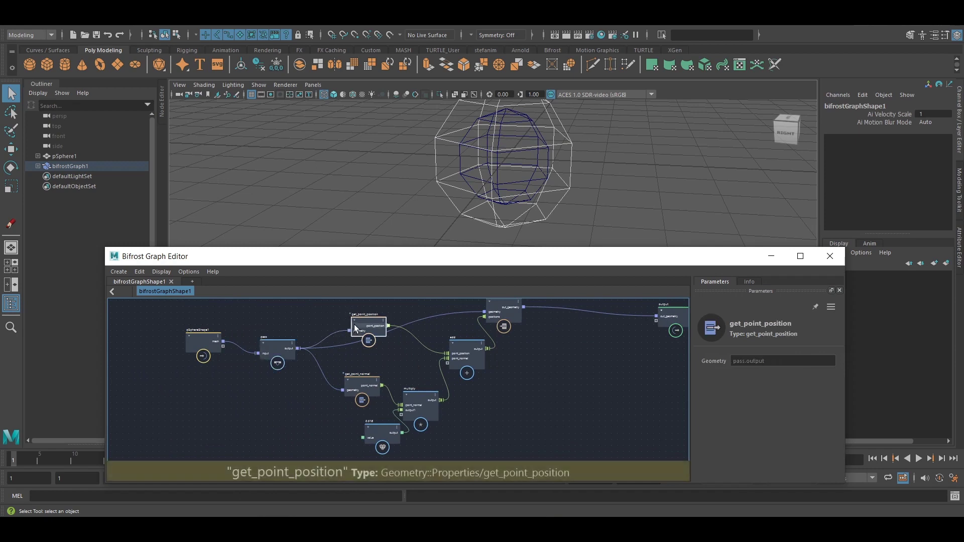
middle_click_drag(388, 356, 212, 366)
- Enlarge the graph editor window upward and add a draw_vectors node in the empty area below set_point_position
scroll(240, 310, "down", 1)
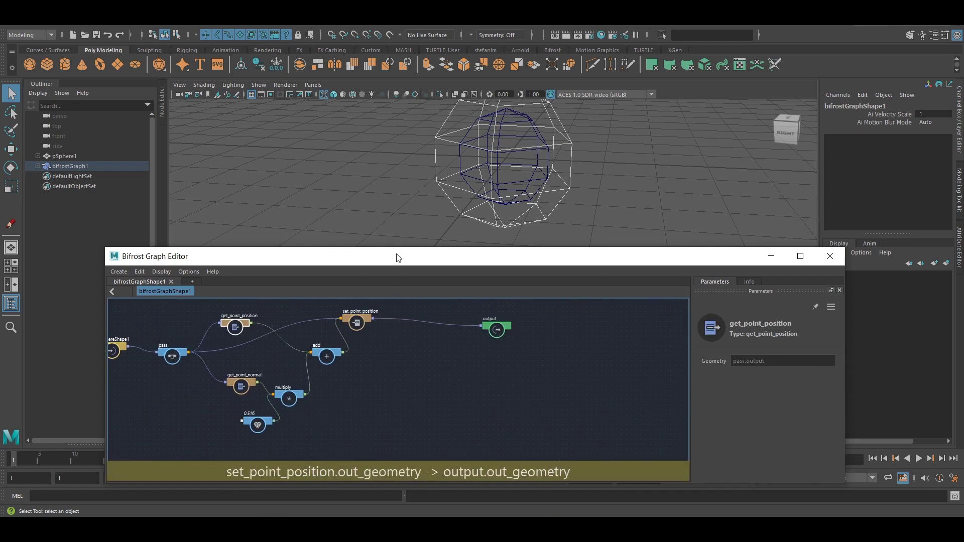
left_click_drag(396, 249, 397, 187)
scroll(397, 300, "up", 2)
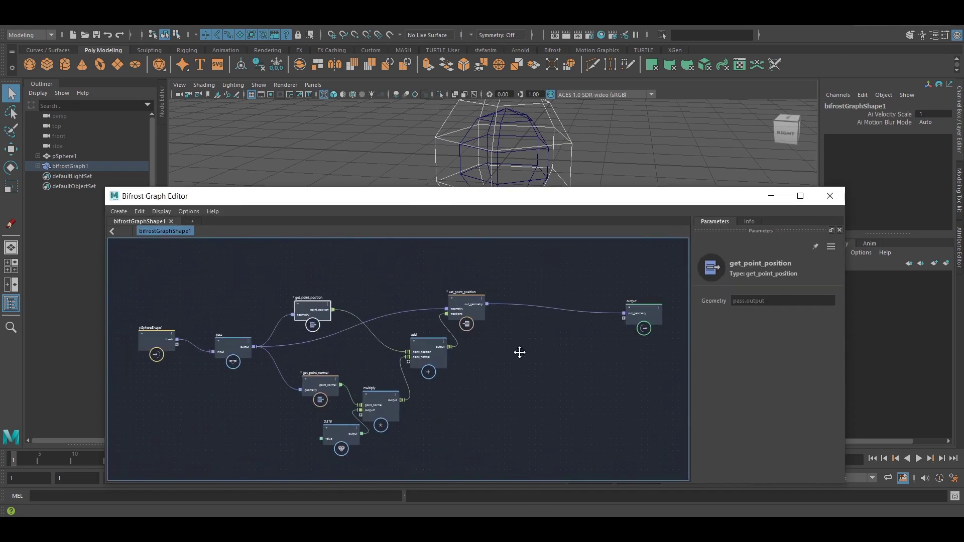
left_click(493, 370)
key("Tab")
type("dr")
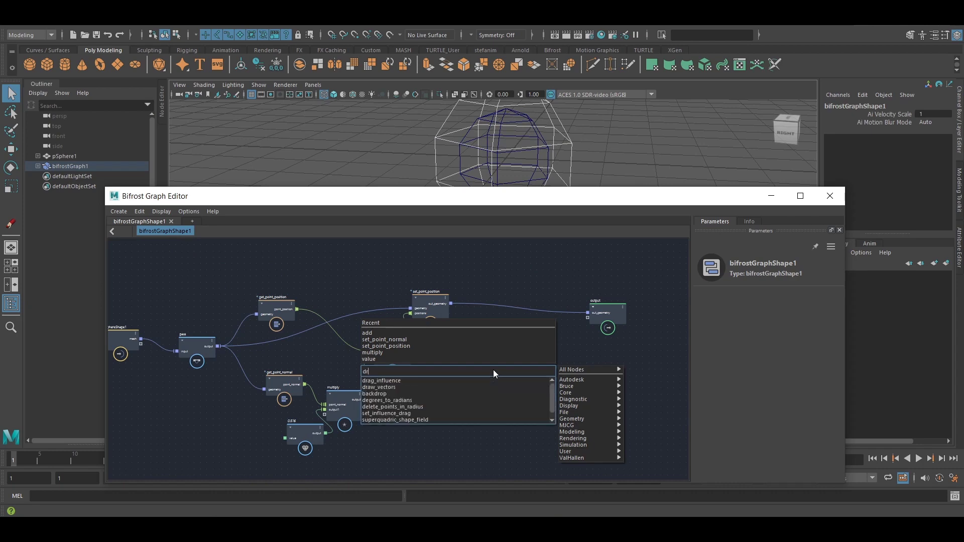
type("aw")
key("Return")
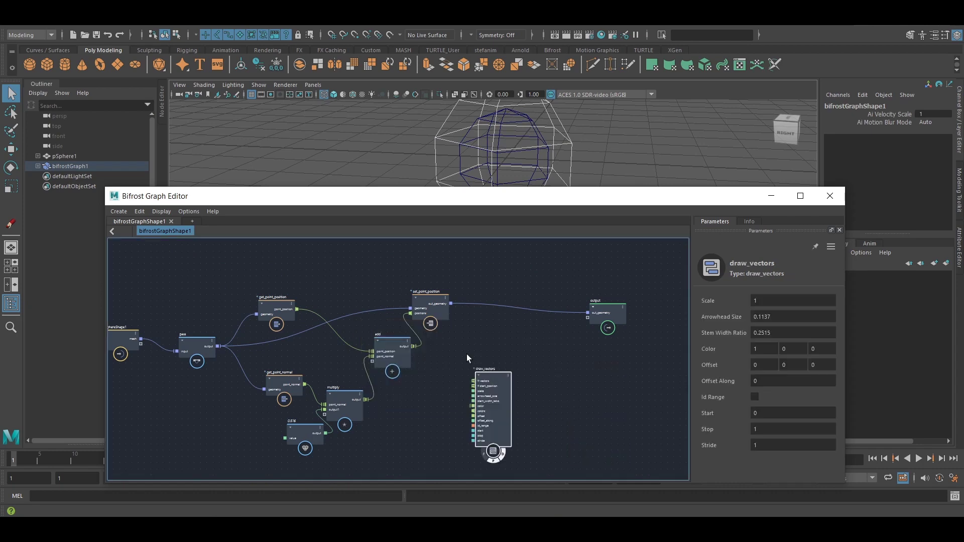
- Connect get_point_position's point_position output to the vectors input of draw_vectors
scroll(502, 351, "up", 3)
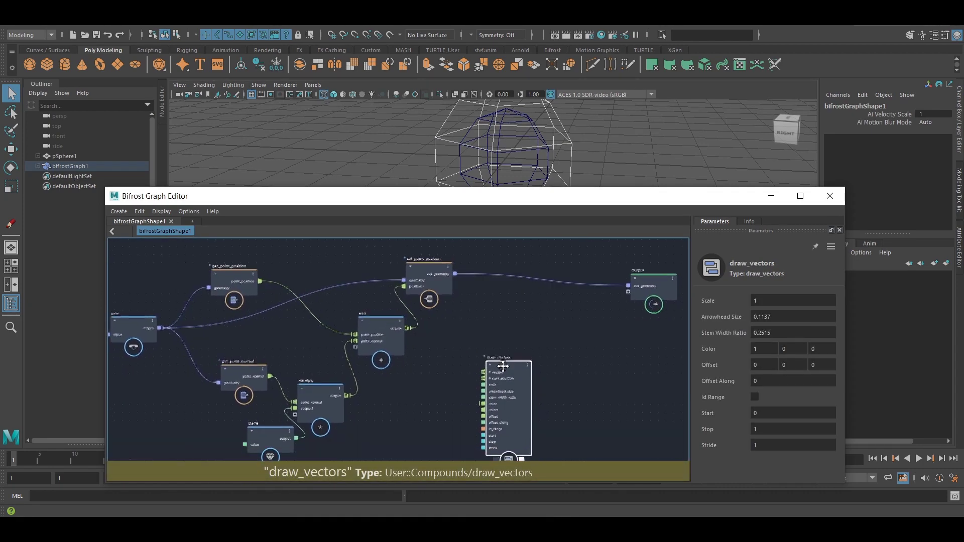
scroll(502, 367, "up", 1)
left_click_drag(283, 294, 505, 386)
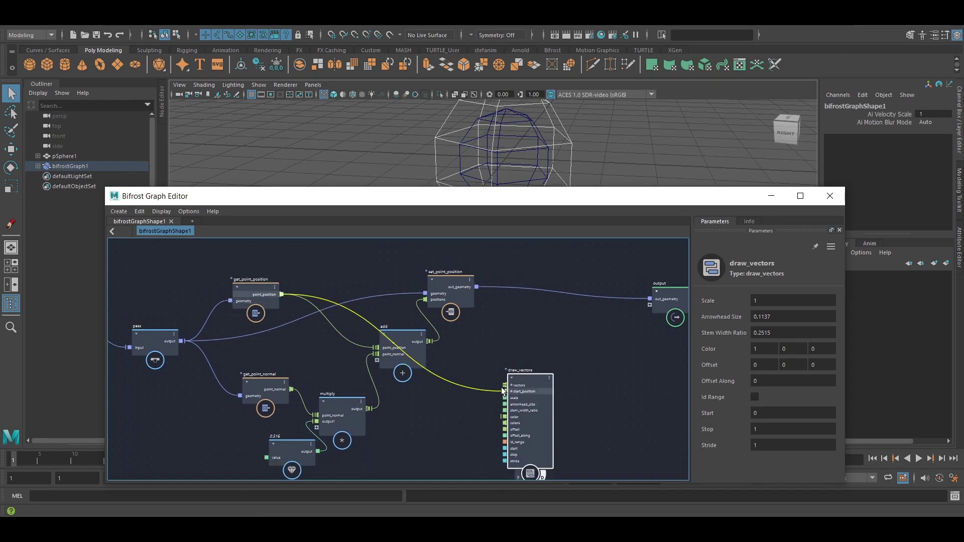
- Move the original sphere along Z to a Translate Z of 2.261
left_click(459, 155)
key("w")
left_click_drag(480, 157, 451, 158)
key("q")
- Set draw_vectors' arrowhead size to 0.05957 and stem width ratio to 0.1335, and toggle the viewport's anti-aliasing
left_click_drag(779, 335, 724, 318)
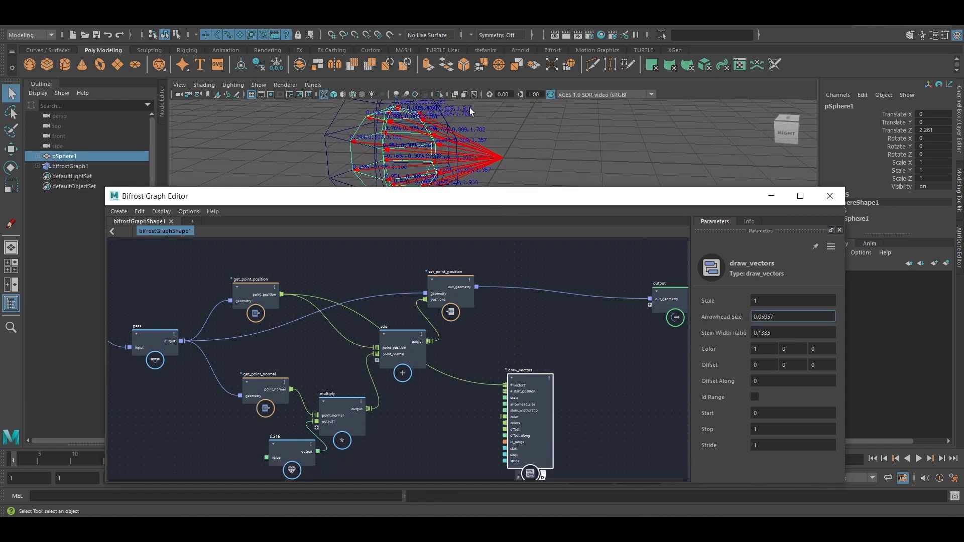
left_click(416, 95)
left_click_drag(448, 133, 456, 136, "alt")
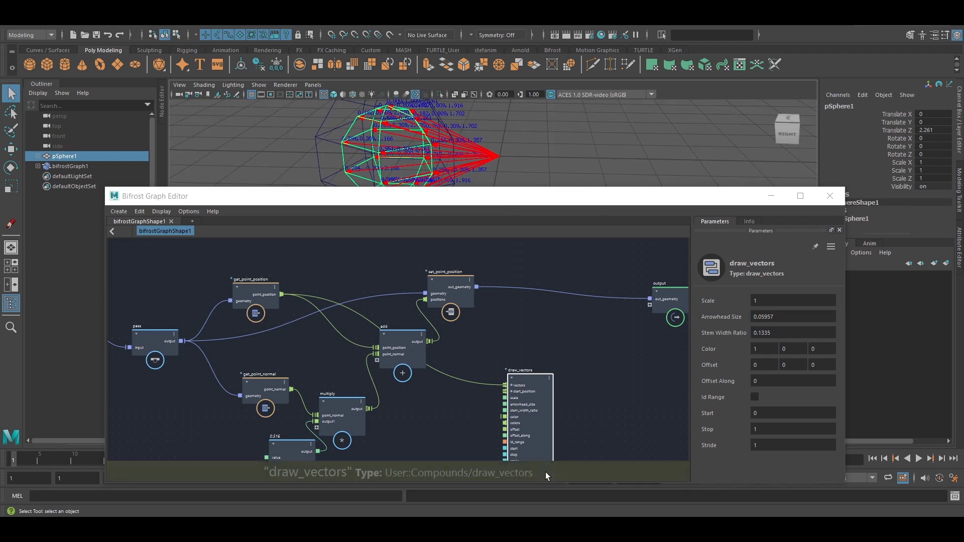
- Turn off the numeric labels drawn by draw_vectors and lower the graph editor window to uncover more of the viewport
middle_click_drag(545, 472, 541, 438)
left_click(532, 438)
middle_click_drag(477, 249, 476, 269)
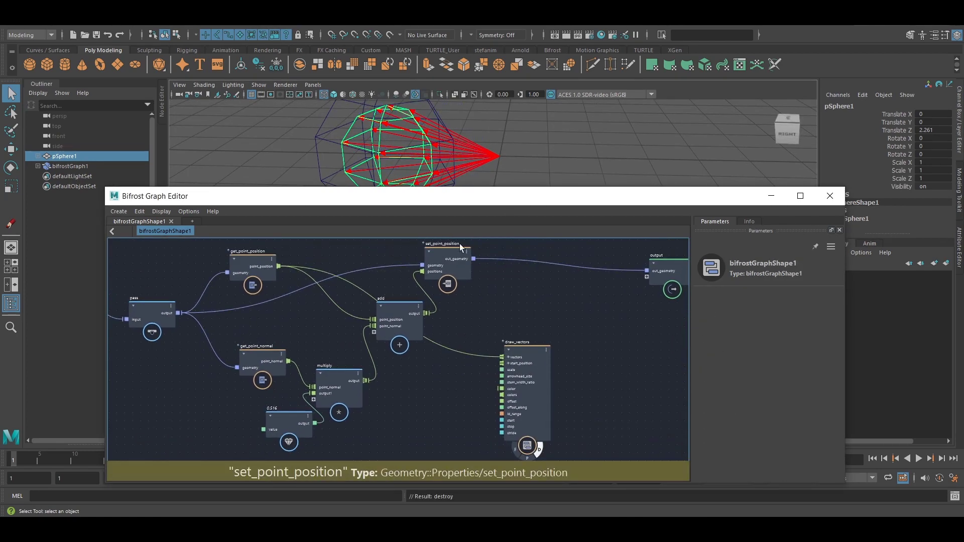
left_click_drag(458, 196, 441, 264)
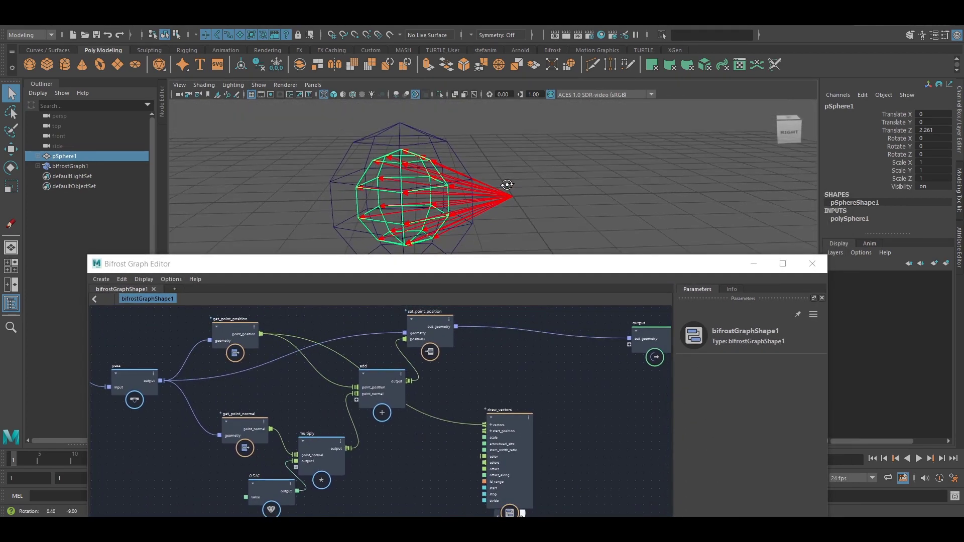
- Color the draw_vectors arrows yellow with 1, 1, 0 and nudge the node slightly
left_click(507, 414)
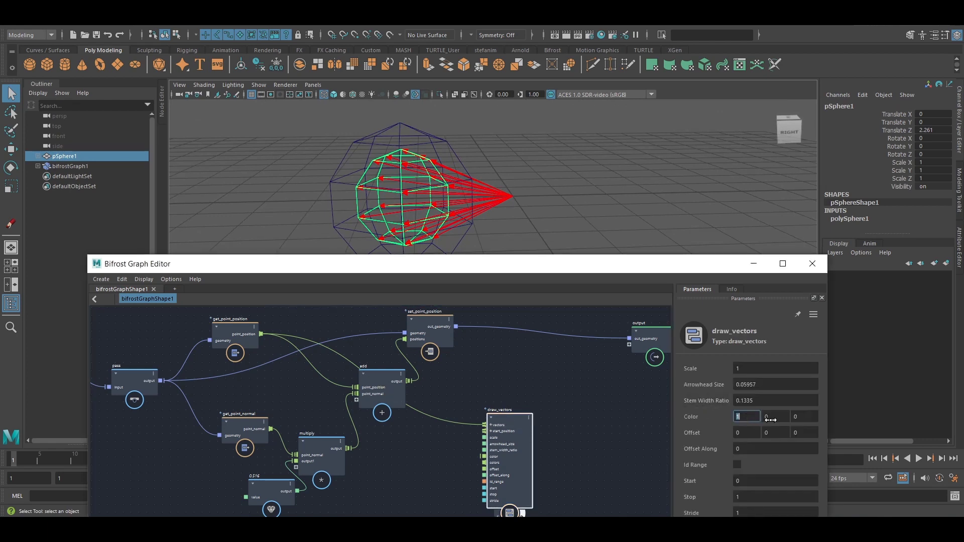
type("1")
left_click(608, 432)
middle_click_drag(604, 423, 601, 382, "alt")
left_click_drag(513, 395, 520, 390)
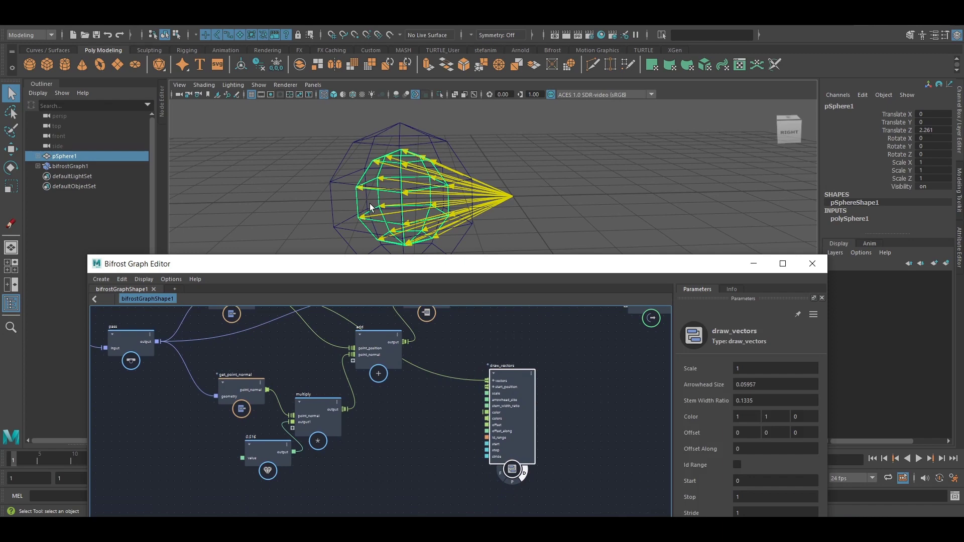
- Try moving the sphere to test the yellow position vectors, and undo the move
key("w")
left_click_drag(402, 200, 381, 131)
key("ctrl+z")
key("q")
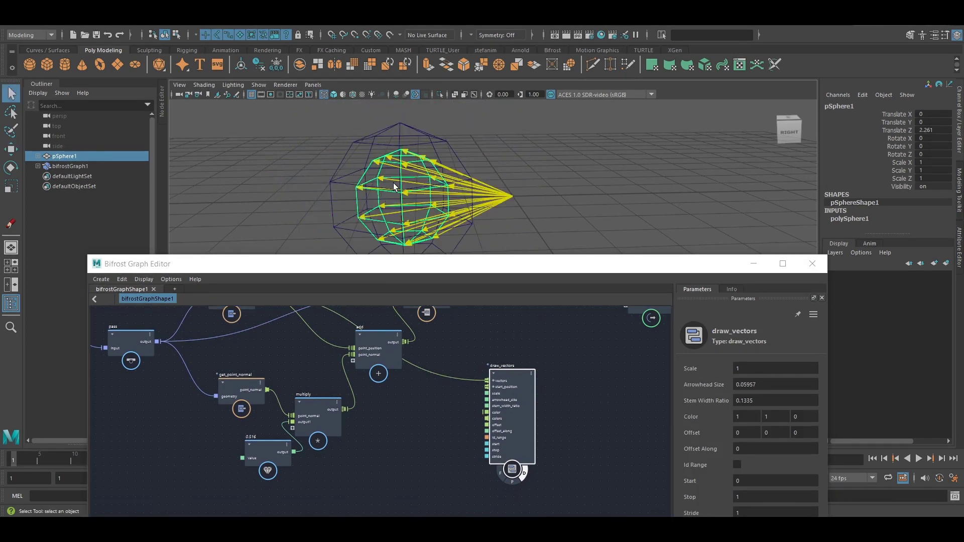
- Shift draw_vectors farther right, duplicate it, and arrange the copy and the add node beside multiply
middle_click_drag(393, 183, 383, 167, "alt")
left_click_drag(527, 409, 559, 386)
middle_click_drag(451, 414, 455, 419, "alt")
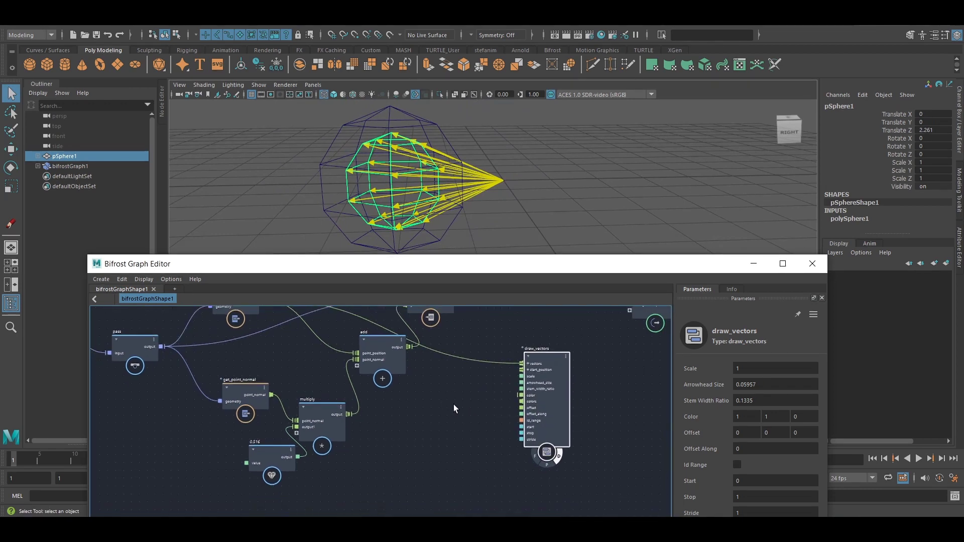
key("ctrl+d")
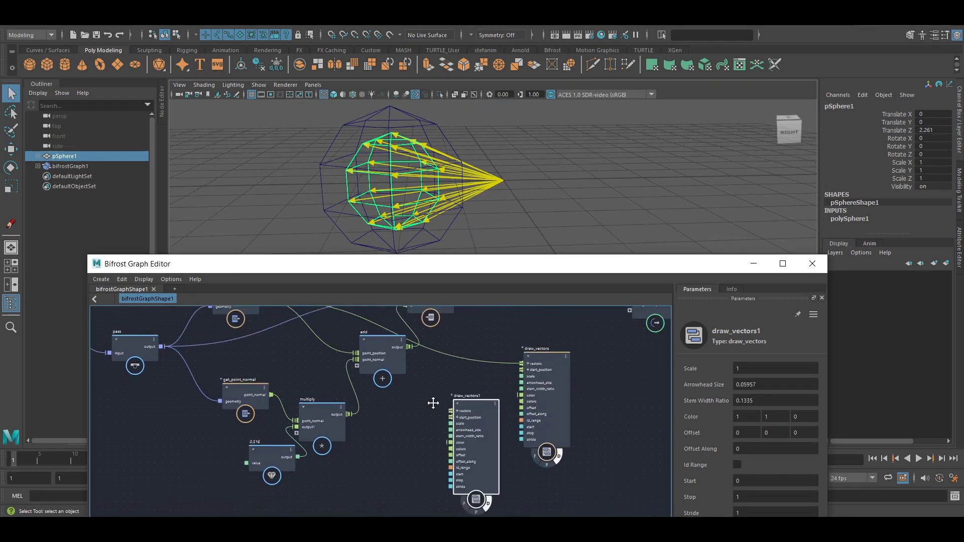
middle_click_drag(434, 403, 441, 421)
left_click_drag(387, 384, 382, 397)
middle_click_drag(434, 397, 415, 399)
left_click(459, 442)
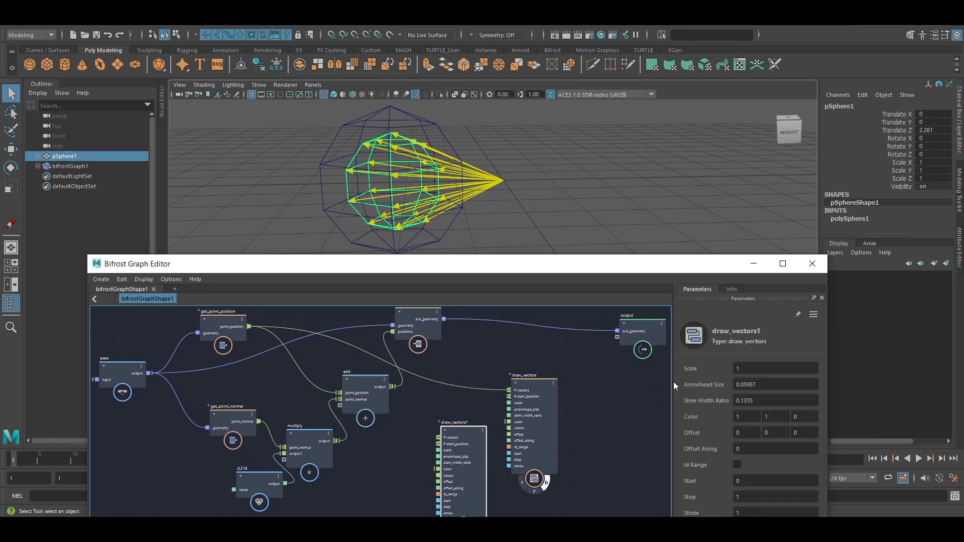
- Set the duplicated draw_vectors node's color to 0.2262, 0, 1 and connect the multiply output to its vectors input
left_click(778, 417)
type("0")
key("Tab")
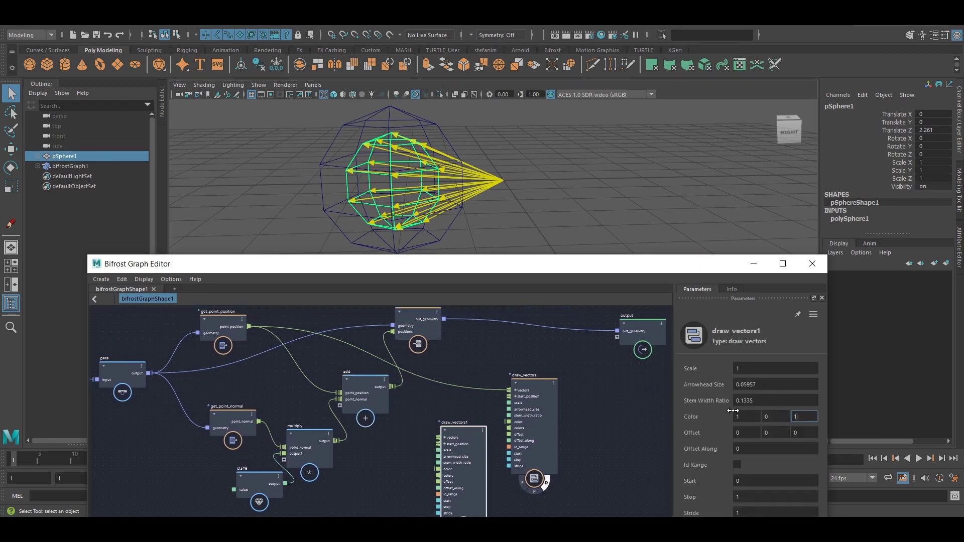
left_click_drag(742, 415, 407, 404)
middle_click_drag(335, 448, 343, 406)
left_click_drag(342, 401, 445, 394)
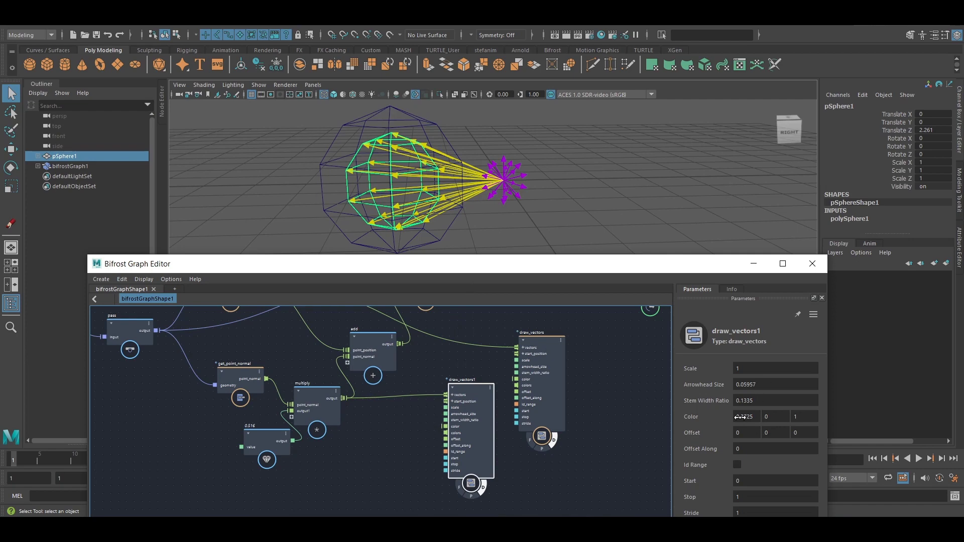
left_click_drag(741, 417, 707, 419)
- Connect get_point_position's point_position output to the start_position input of draw_vectors1
left_click_drag(454, 188, 617, 200, "alt")
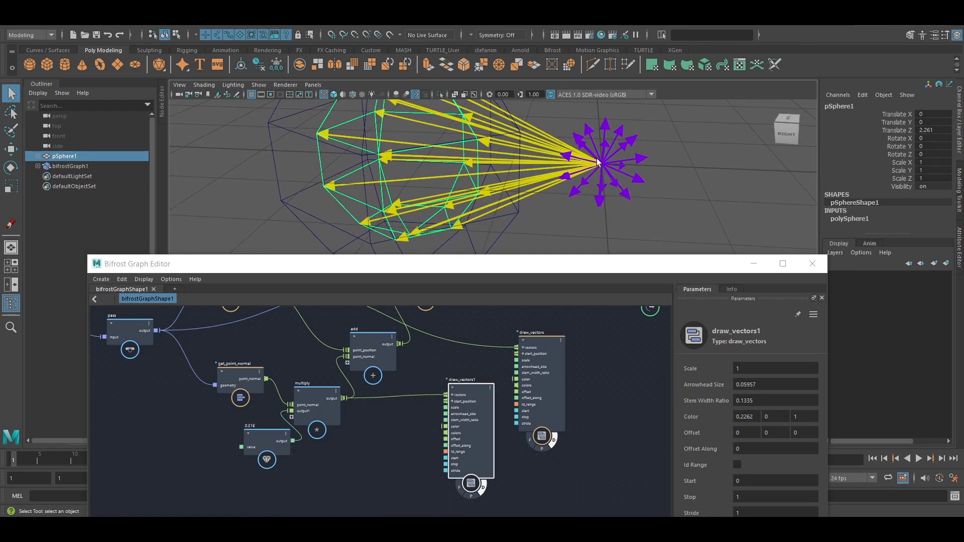
left_click_drag(596, 158, 523, 135, "alt")
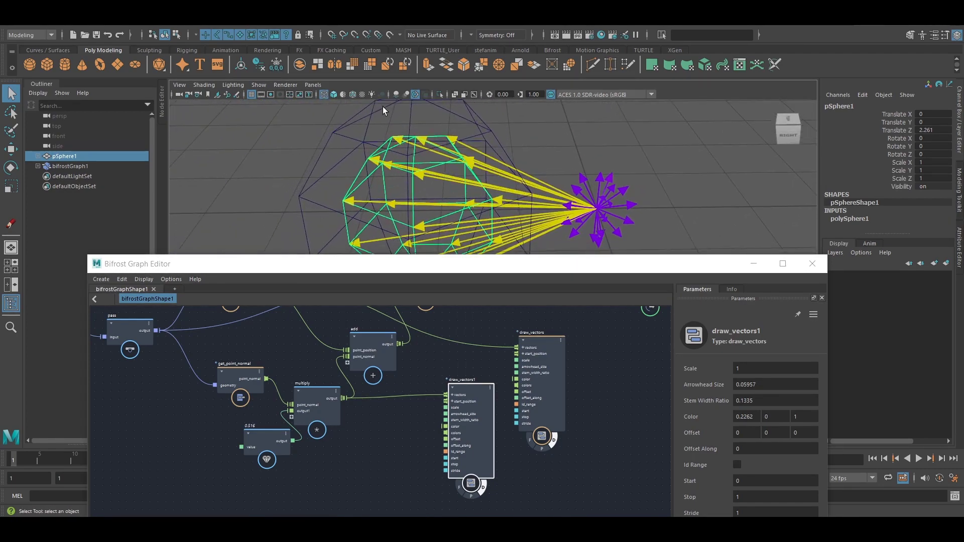
left_click_drag(401, 149, 424, 151, "alt")
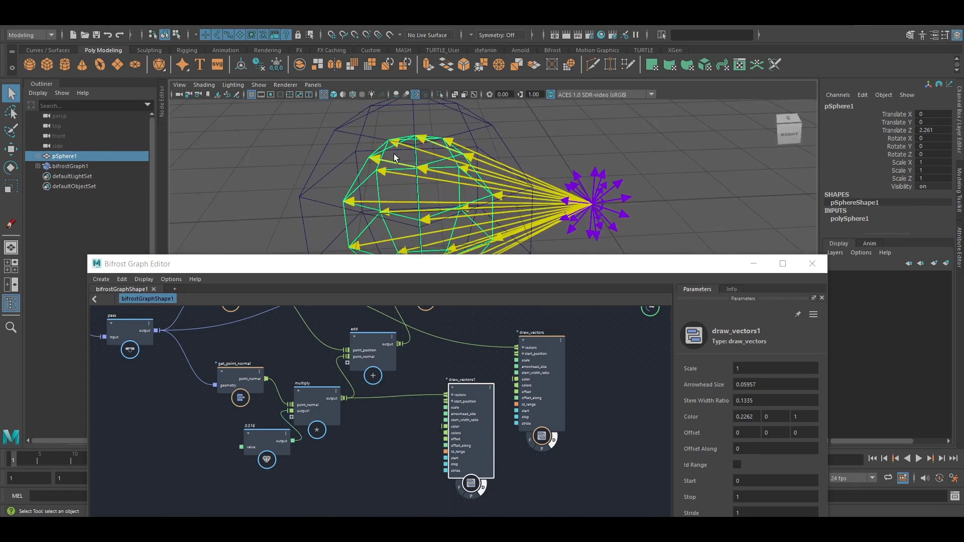
middle_click_drag(387, 416, 399, 453, "alt")
middle_click_drag(293, 373, 292, 387, "alt")
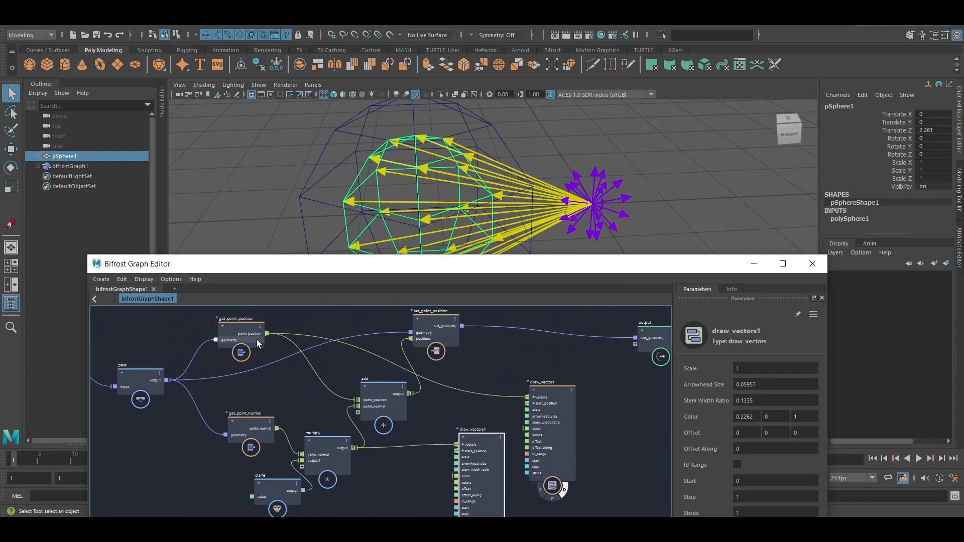
left_click_drag(267, 335, 456, 451)
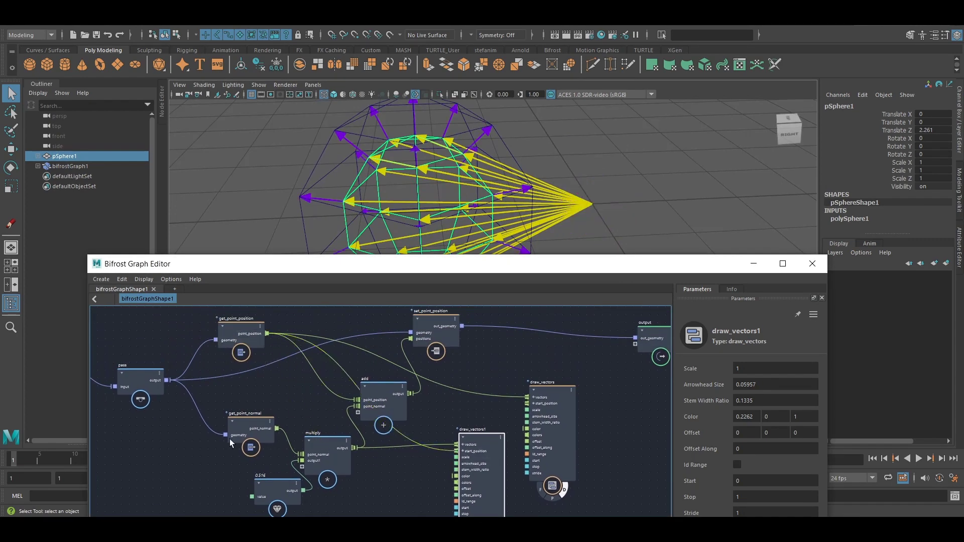
- Select both draw_vectors nodes and move them farther right of the rest of the graph
left_click(538, 439, "shift")
left_click_drag(484, 479, 614, 477)
middle_click_drag(556, 417, 685, 414, "alt")
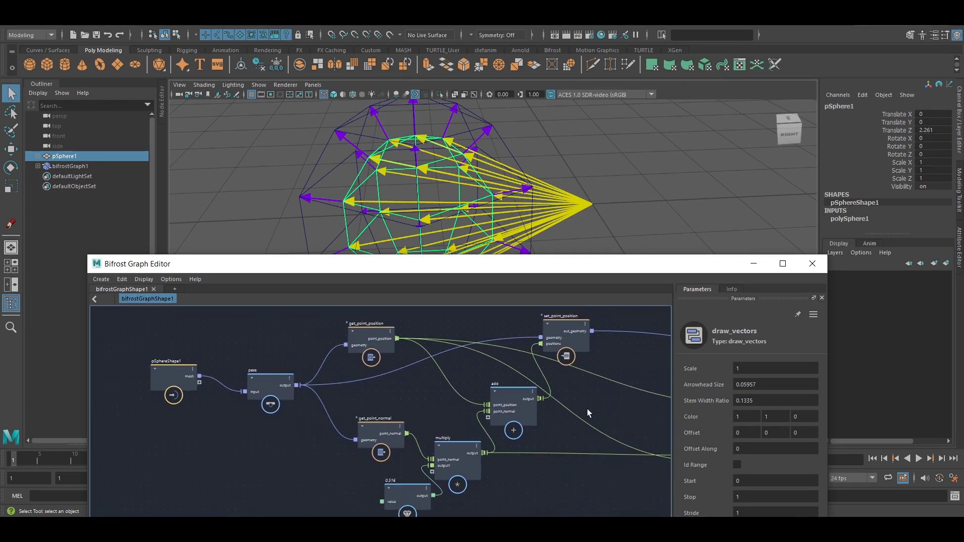
middle_click_drag(499, 411, 316, 380, "alt")
middle_click_drag(422, 384, 410, 395, "alt")
left_click_drag(427, 258, 427, 255)
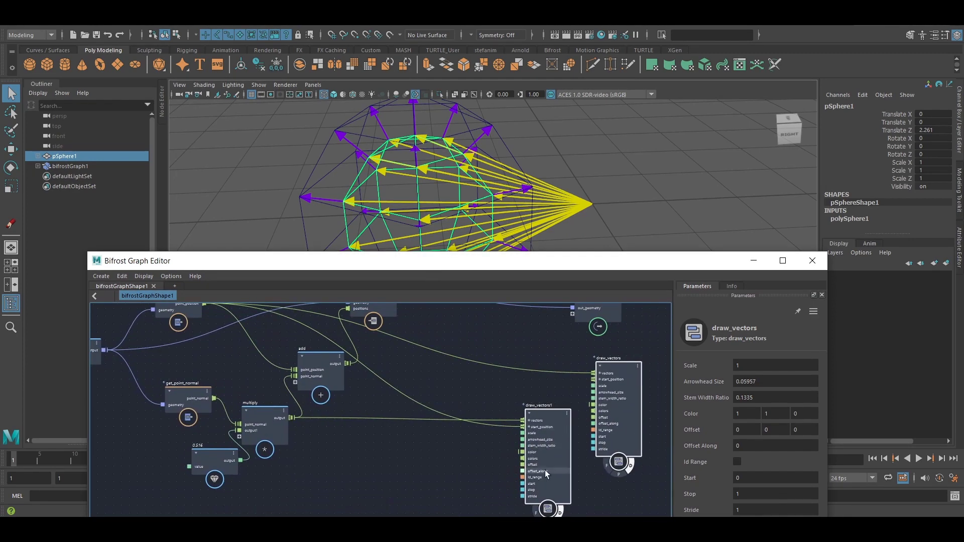
mouse_move(548, 390)
middle_mouse_down("alt")
mouse_move(544, 381)
mouse_move(562, 387)
middle_mouse_up("alt")
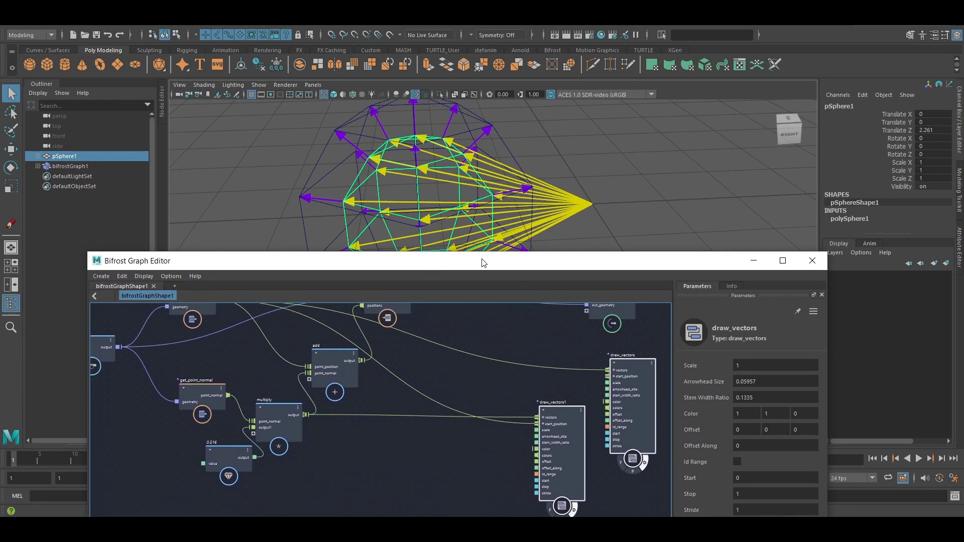
- Set the value node feeding multiply to 0.5033 and deselect it
left_click_drag(461, 201, 442, 161, "alt")
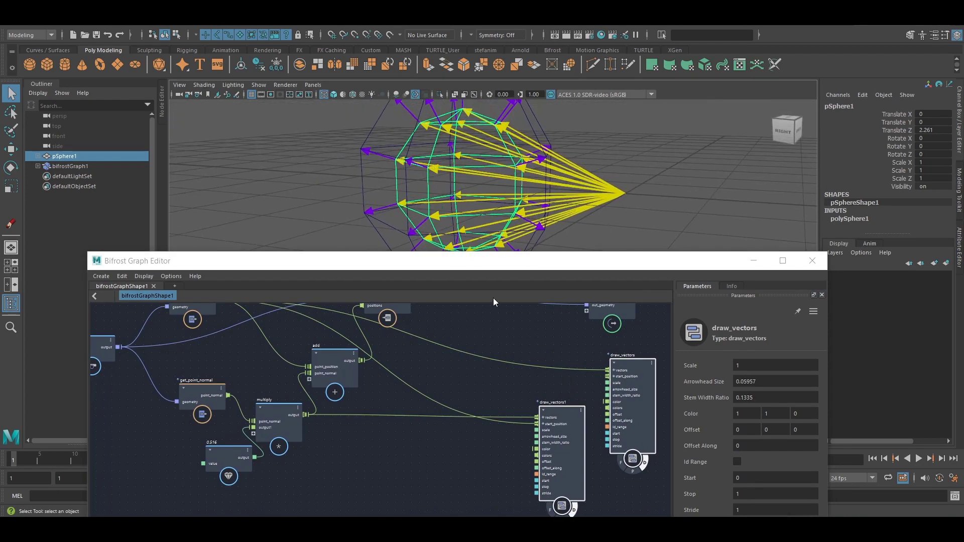
left_click(239, 463)
left_click_drag(720, 397, 693, 358, "ctrl")
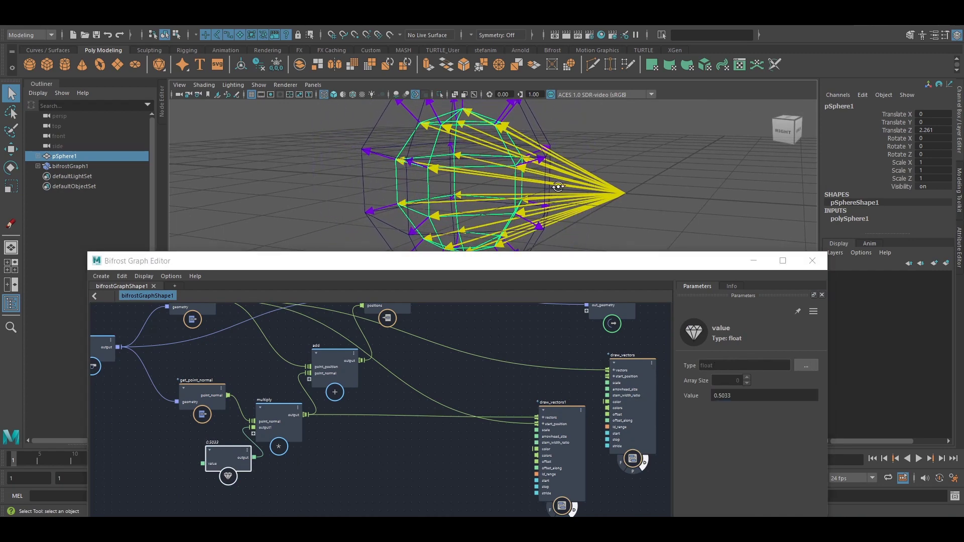
middle_click_drag(445, 448, 460, 422, "alt")
left_click(453, 428)
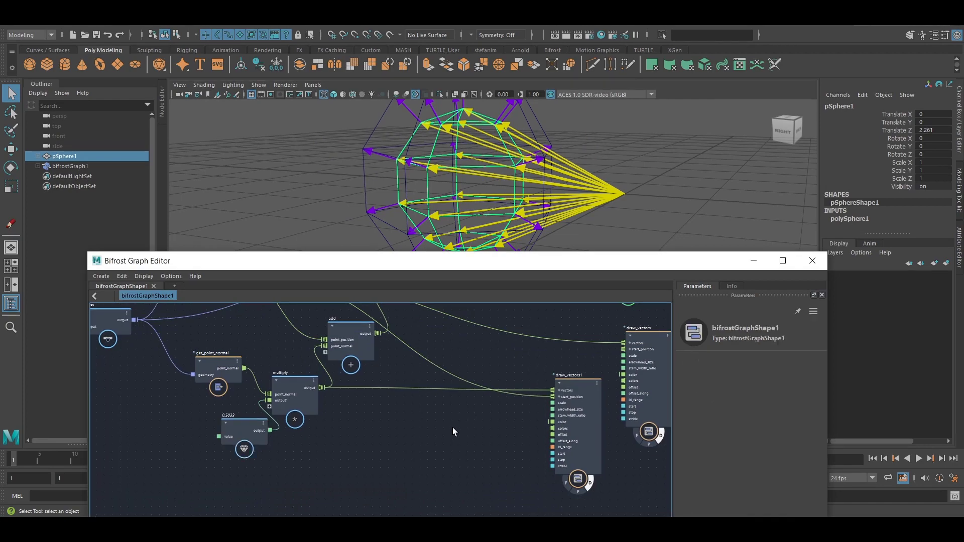
- Copy and paste draw_vectors1, placing the new node below and to the left of it
left_click(574, 412)
key("ctrl+c")
key("ctrl+v")
left_click_drag(513, 440, 481, 442)
middle_click_drag(482, 431, 483, 425, "alt")
- Color draw_vectors2 red with 1, 0, 0 and connect the add output to its vectors input
left_click_drag(430, 162, 383, 161, "alt")
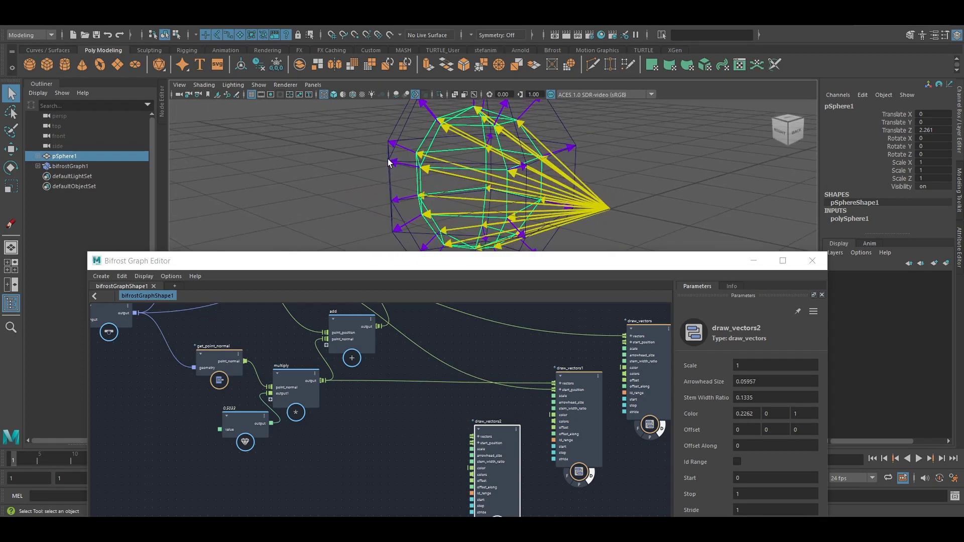
left_click_drag(409, 191, 398, 182, "alt")
middle_click_drag(398, 357, 400, 408, "alt")
left_click(748, 414)
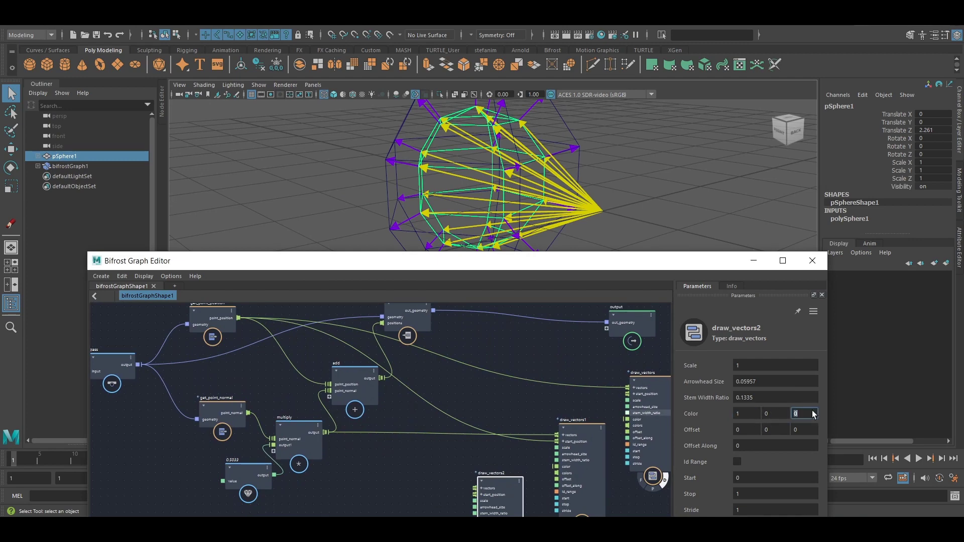
middle_click_drag(501, 468, 487, 481)
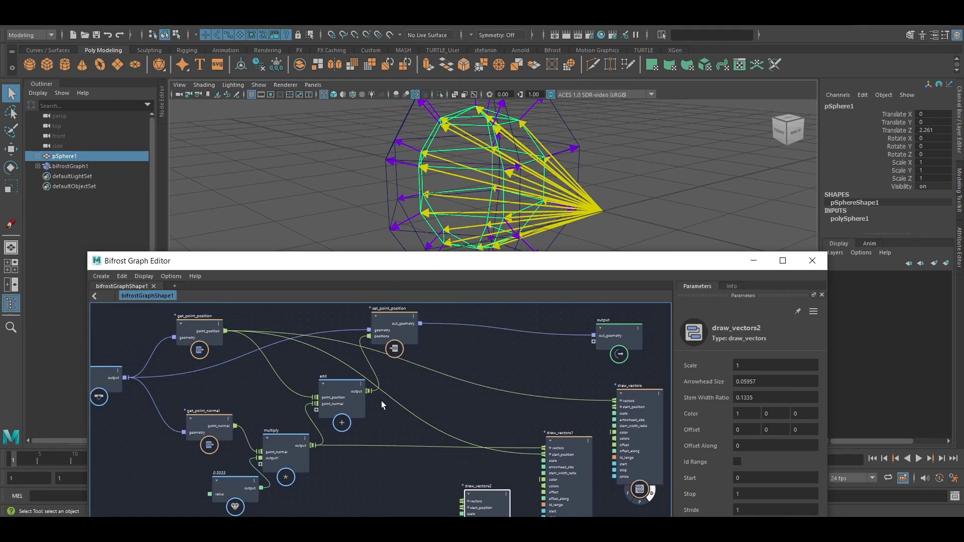
middle_click_drag(381, 401, 363, 380)
left_click_drag(367, 375, 460, 485)
left_click_drag(502, 204, 557, 196, "alt")
- Enable Id Range on draw_vectors, draw_vectors1 and draw_vectors2 to limit each to a single vector
middle_click_drag(650, 430, 600, 377)
left_click(601, 378)
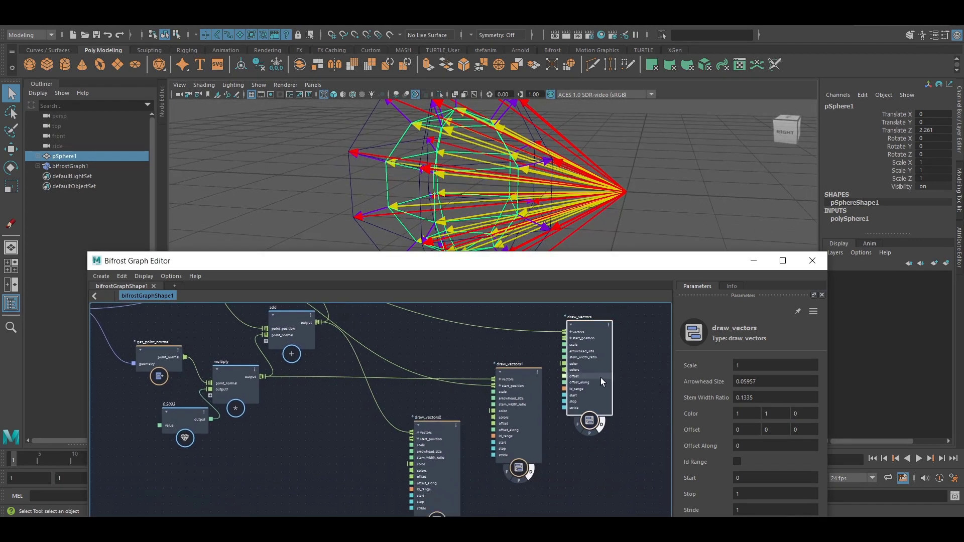
left_click(737, 461)
left_click(517, 374)
left_click(737, 461)
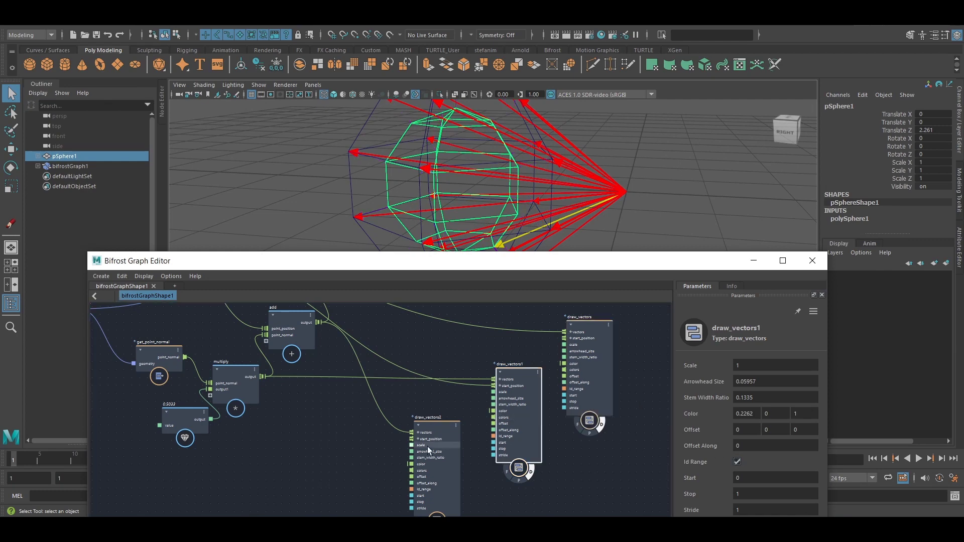
left_click(426, 447)
left_click(737, 462)
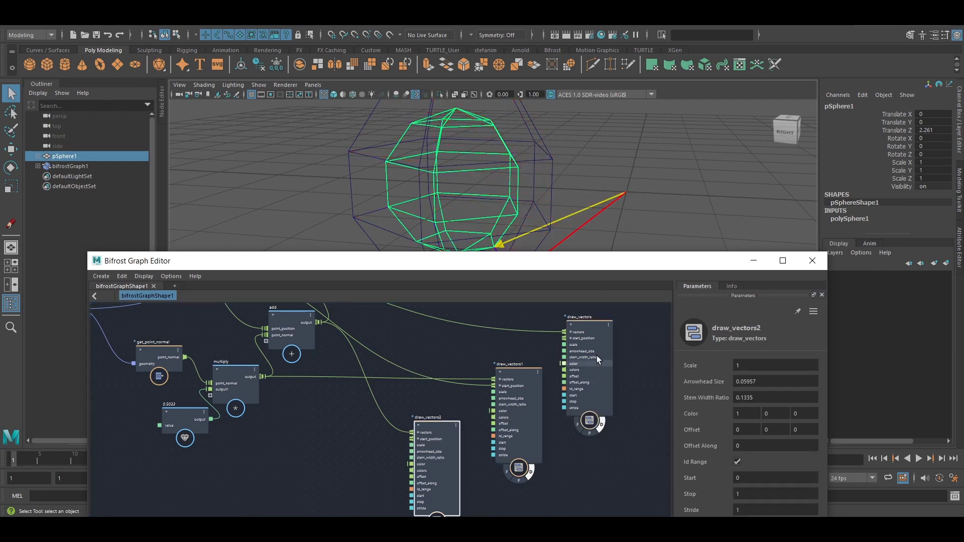
- Deselect the sphere, frame the three remaining vectors, and lower the graph editor window
middle_click_drag(543, 195, 560, 115, "alt")
middle_click_drag(551, 154, 549, 174, "alt")
left_click(628, 201)
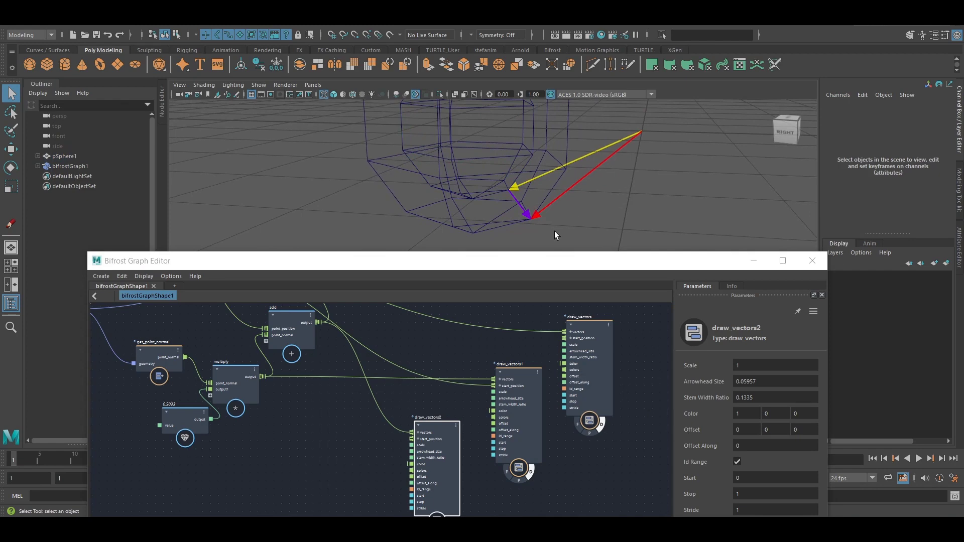
left_click_drag(557, 236, 588, 150, "alt")
left_click_drag(448, 265, 453, 292)
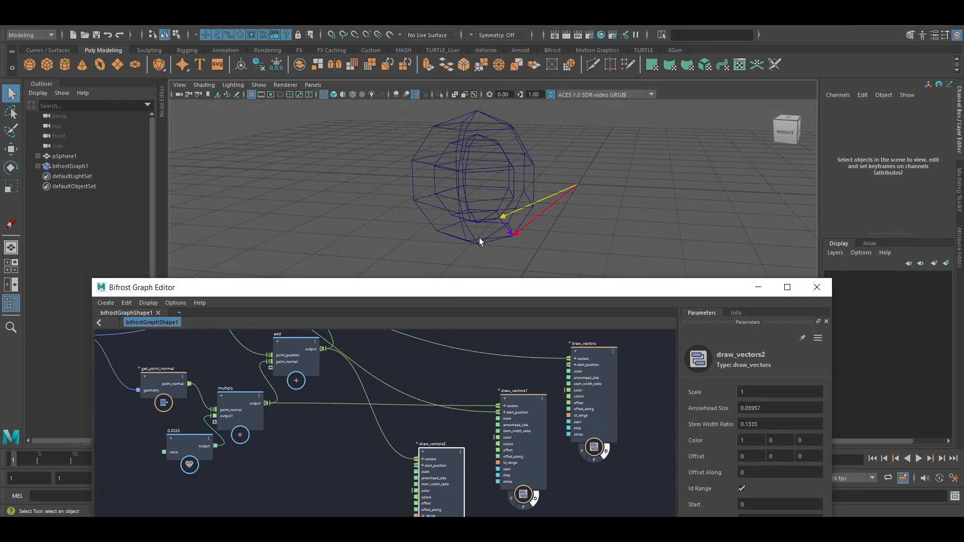
- Set the value node feeding multiply to 0.9157 to lengthen the scaled normal vector
left_click_drag(479, 237, 477, 224, "alt")
left_click(188, 452)
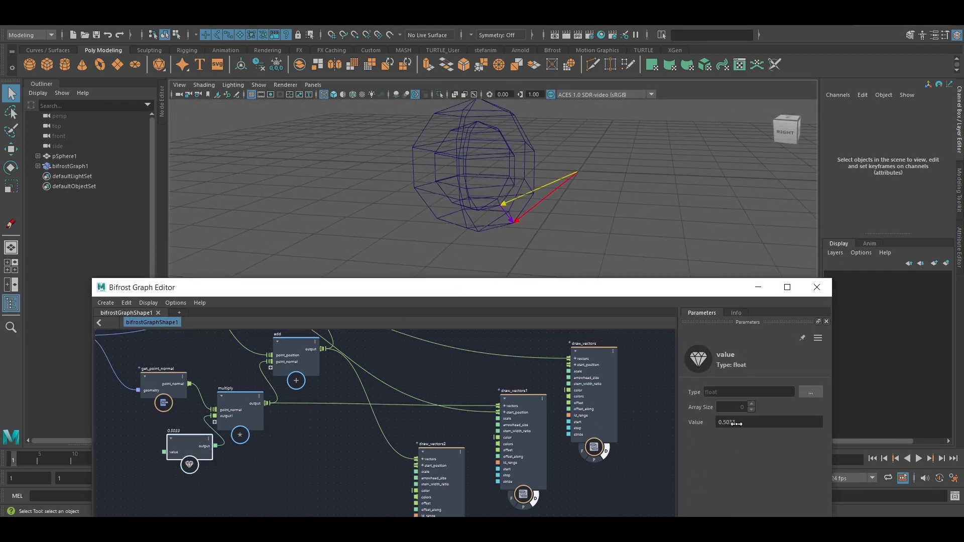
left_click_drag(735, 424, 805, 413, "ctrl")
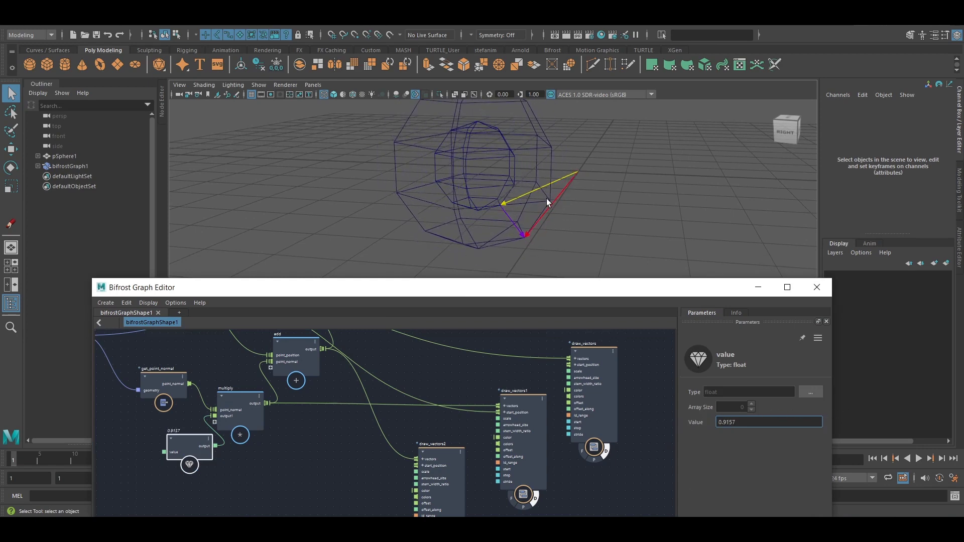
- Set the value node feeding multiply to 1.135 to extend the purple scaled normal vector and shift the red sum vector's tip
mouse_move(547, 202)
left_mouse_down("alt")
mouse_move(581, 209)
mouse_move(547, 187)
left_mouse_up("alt")
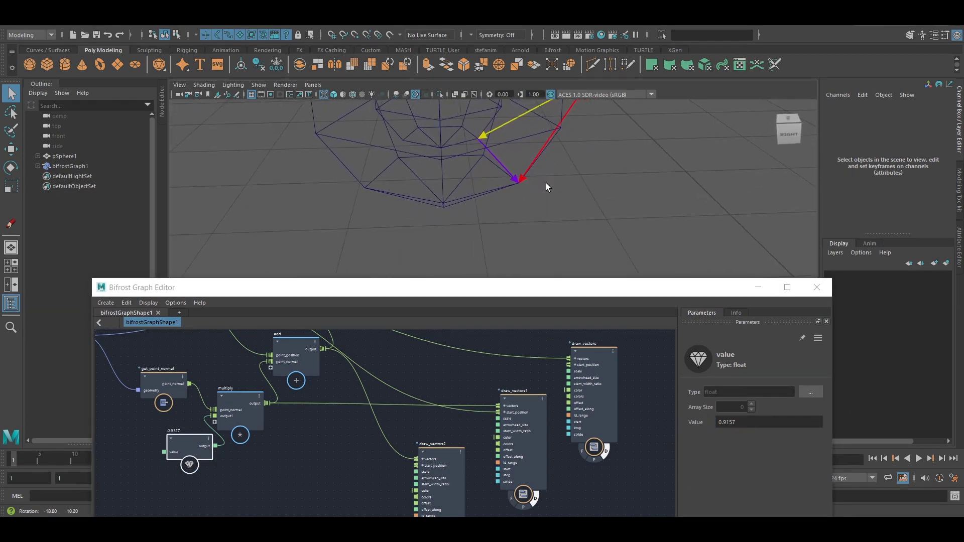
left_click_drag(502, 167, 511, 173, "alt")
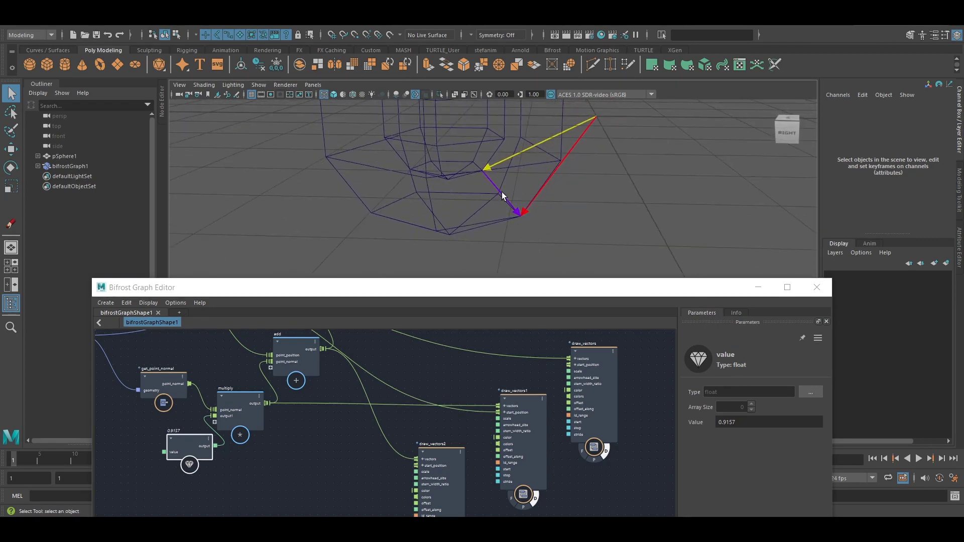
mouse_move(752, 422)
left_mouse_down("ctrl")
mouse_move(719, 417)
mouse_move(759, 411)
left_mouse_up("ctrl")
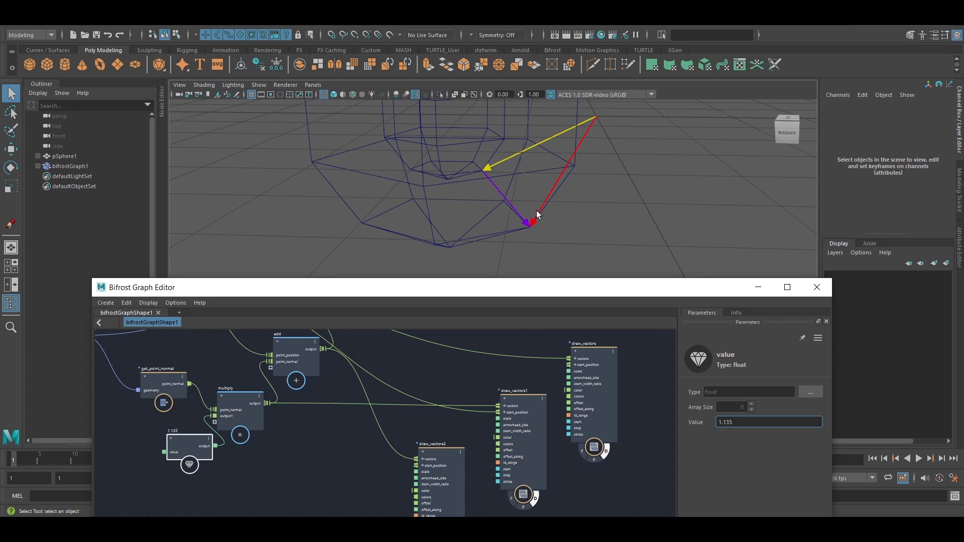
left_click_drag(555, 190, 567, 164, "alt")
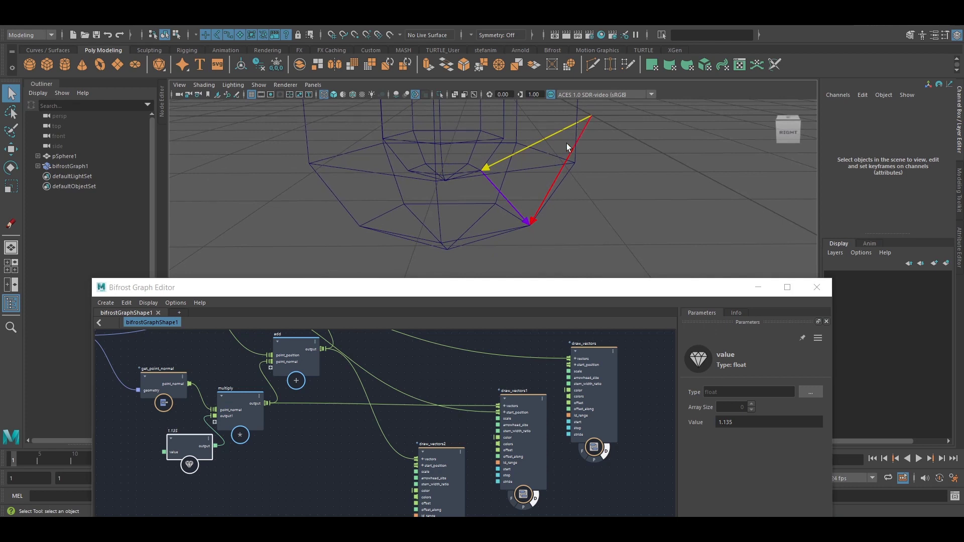
left_click_drag(519, 217, 522, 227, "alt")
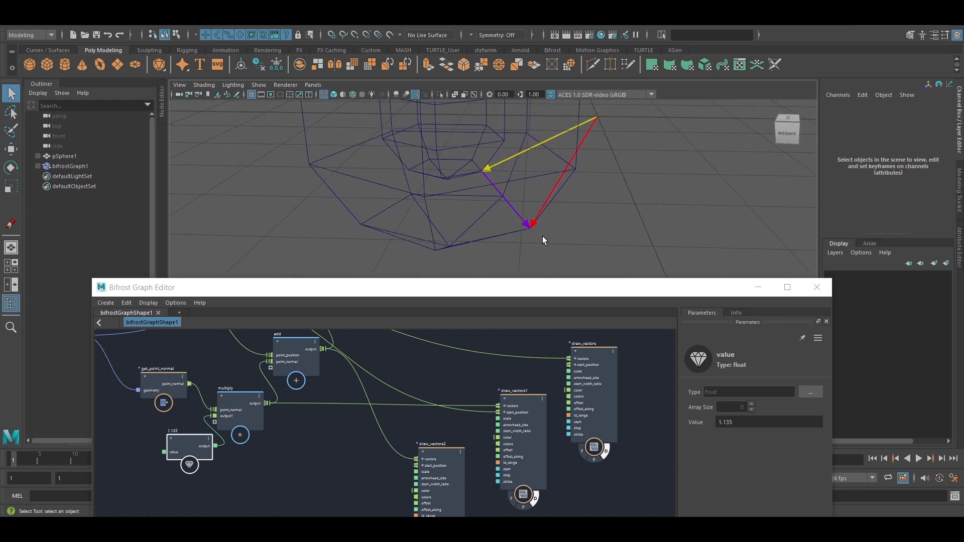
left_click_drag(523, 224, 522, 224)
left_click_drag(522, 224, 501, 229, "alt")
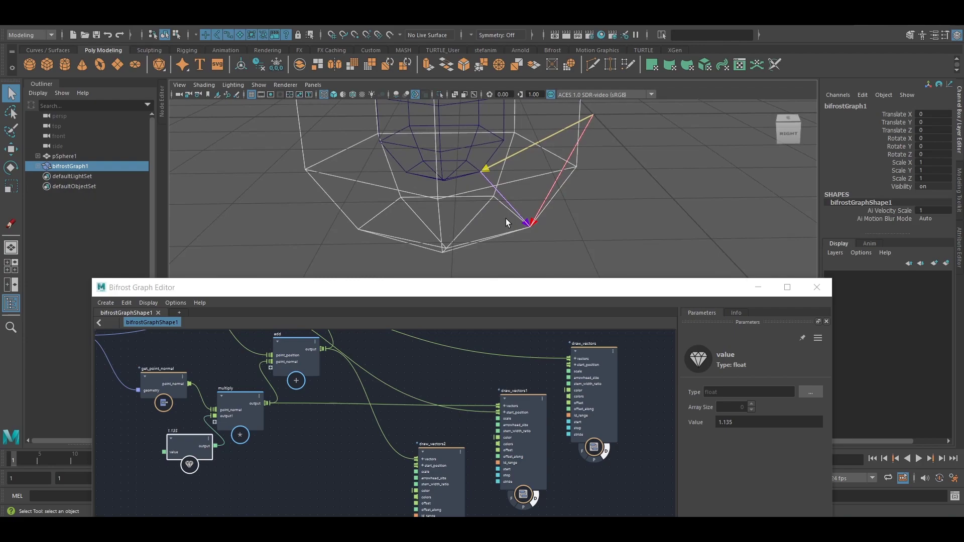